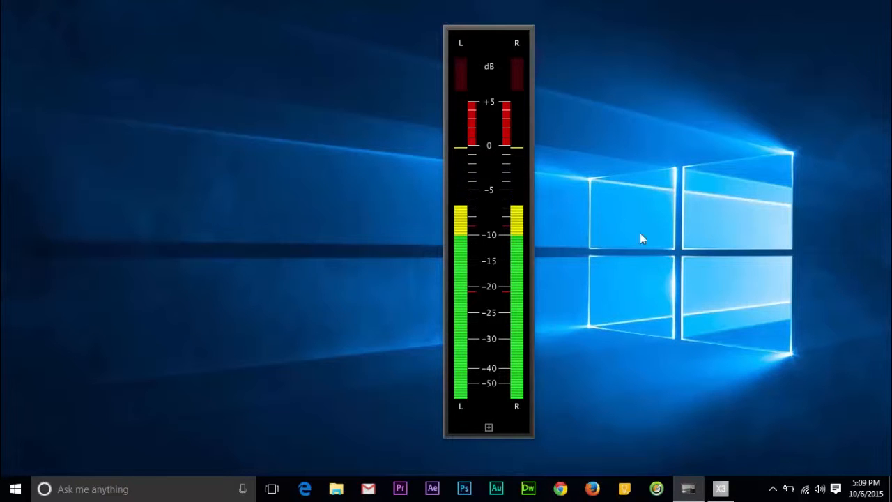
Resize the audio level meter window slightly larger and move it around the desktop.
{"action": "left_click_drag", "start_coordinate": [527, 436], "coordinate": [313, 103]}
{"action": "left_click_drag", "start_coordinate": [448, 217], "coordinate": [534, 337]}
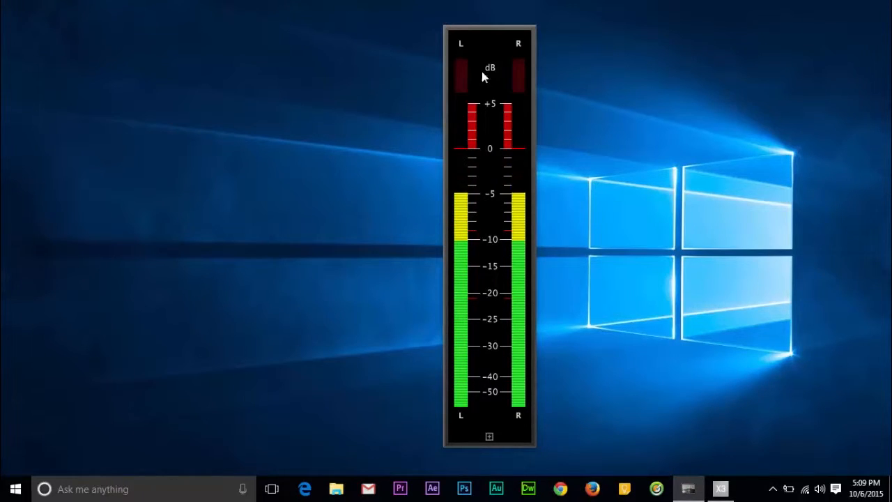
{"action": "left_click_drag", "start_coordinate": [488, 59], "coordinate": [777, 43]}
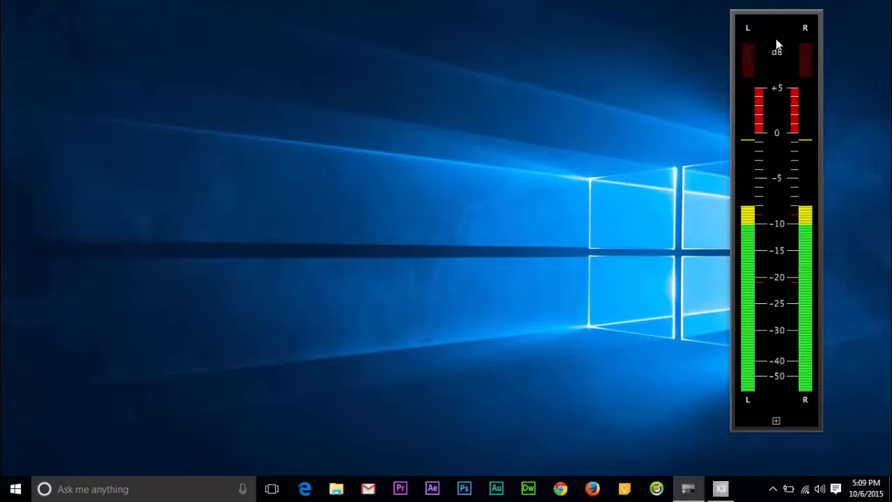
{"action": "left_click_drag", "start_coordinate": [797, 38], "coordinate": [381, 58]}
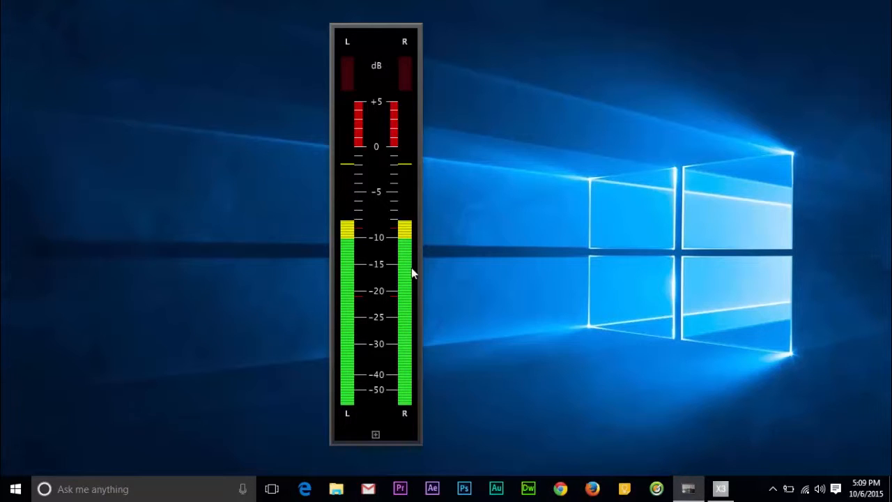
Open the meter's settings panel and arrange the meter and the preferences window side by side without overlap.
{"action": "right_click", "coordinate": [385, 220]}
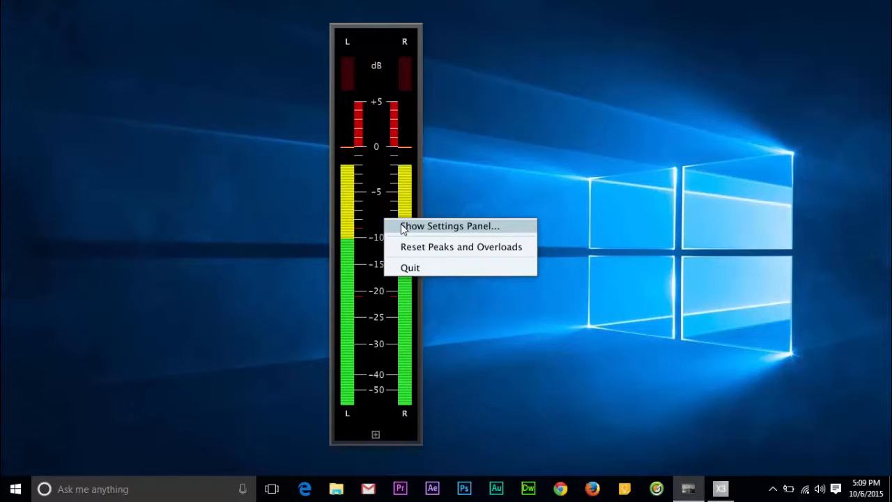
{"action": "left_click", "coordinate": [403, 228]}
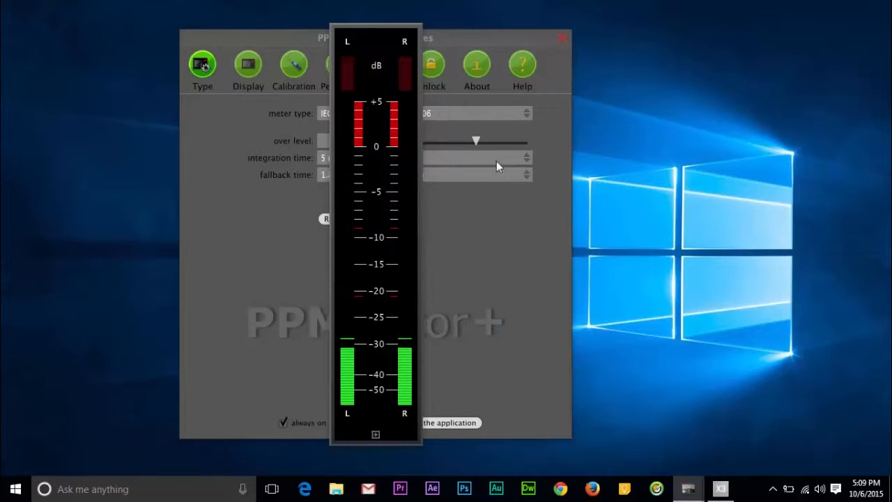
{"action": "left_click_drag", "start_coordinate": [383, 46], "coordinate": [136, 44]}
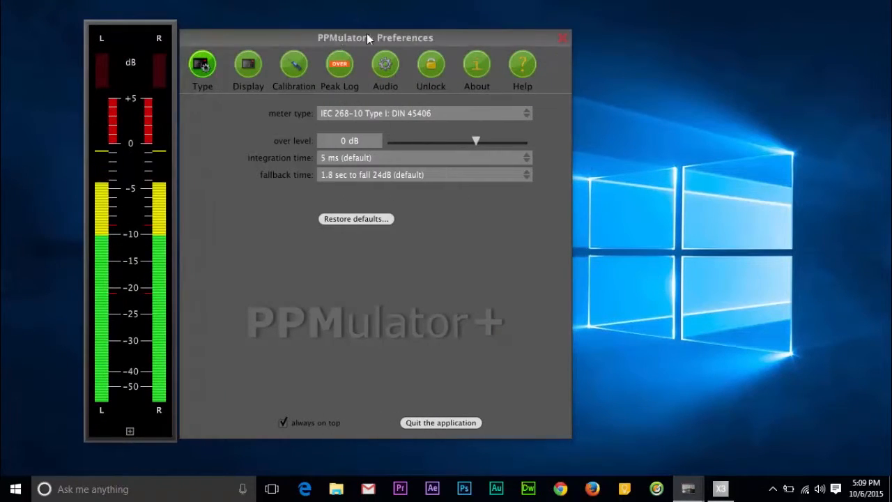
{"action": "left_click_drag", "start_coordinate": [367, 33], "coordinate": [510, 30]}
{"action": "left_click_drag", "start_coordinate": [165, 33], "coordinate": [259, 31]}
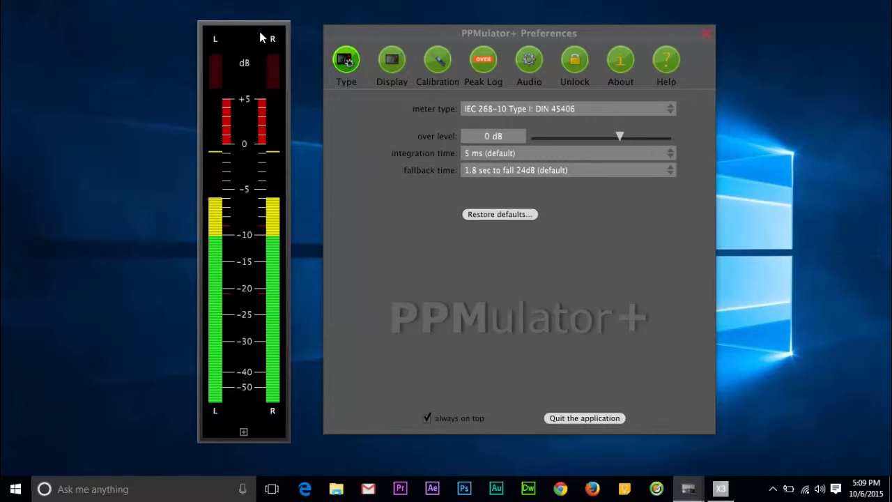
{"action": "mouse_move", "coordinate": [442, 38]}
{"action": "left_mouse_down"}
{"action": "mouse_move", "coordinate": [425, 38]}
{"action": "mouse_move", "coordinate": [434, 40]}
{"action": "left_mouse_up"}
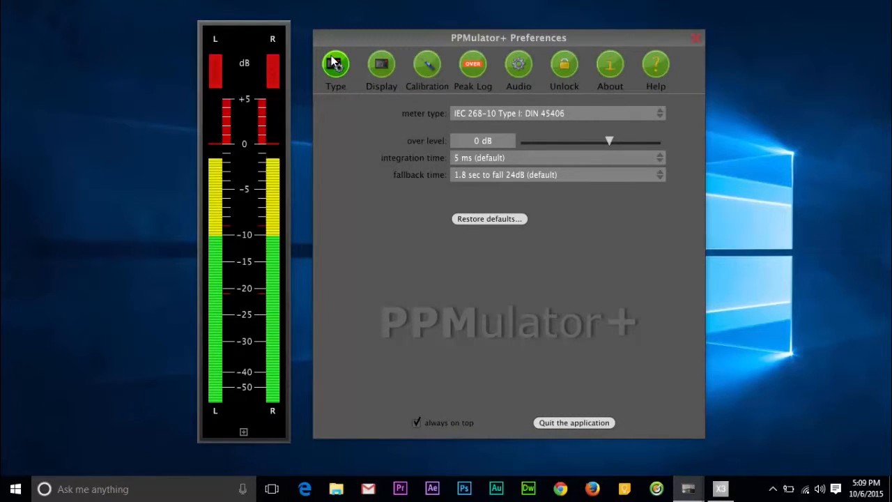
Try the IEC 268-10 Type I: Nordic N9 meter type, and return to IEC 268-10 Type I: DIN 45406.
{"action": "left_click", "coordinate": [497, 115]}
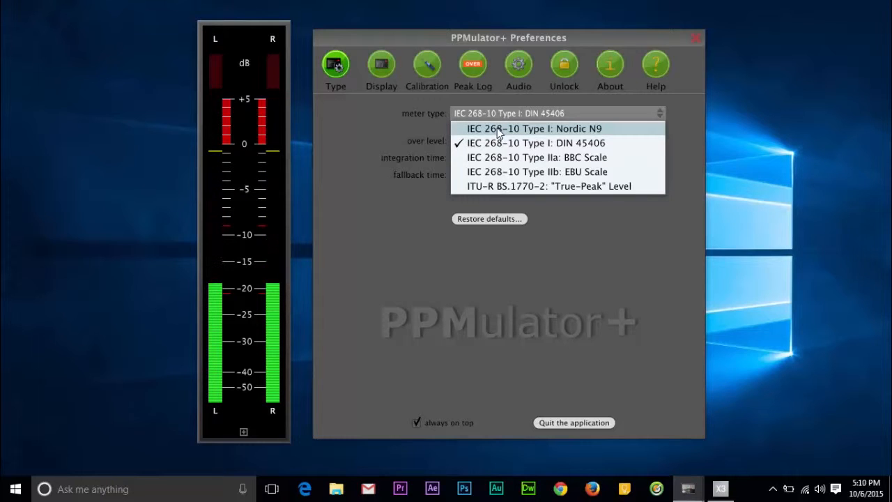
{"action": "left_click", "coordinate": [499, 129]}
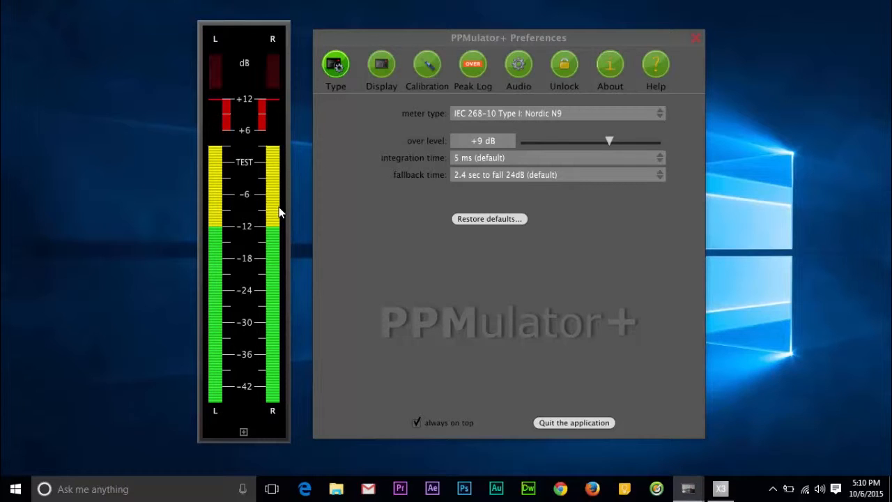
{"action": "left_click", "coordinate": [481, 113]}
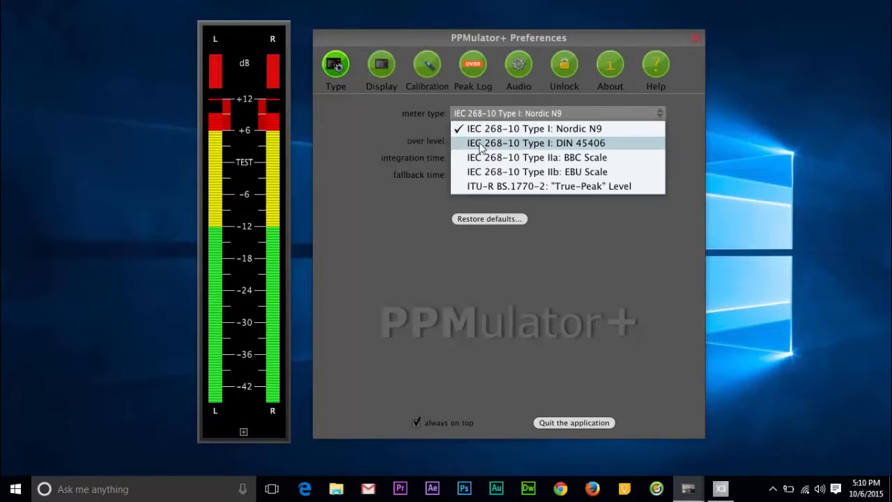
{"action": "left_click", "coordinate": [551, 149]}
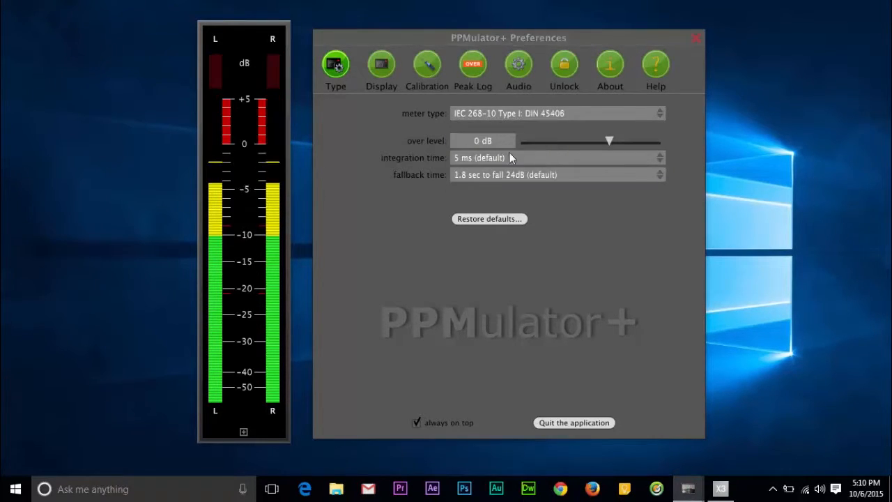
Try the IEC 268-10 Type IIa: BBC Scale and Type IIb: EBU Scale meter types.
{"action": "left_click", "coordinate": [506, 115]}
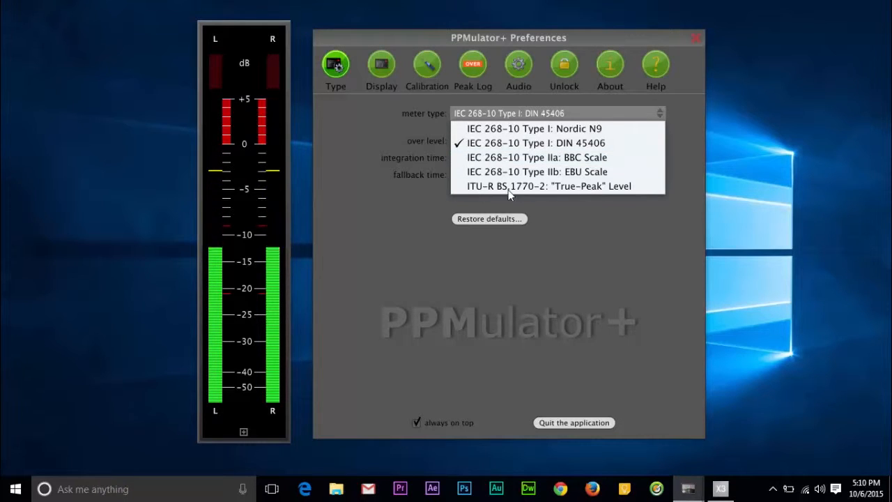
{"action": "left_click", "coordinate": [536, 160]}
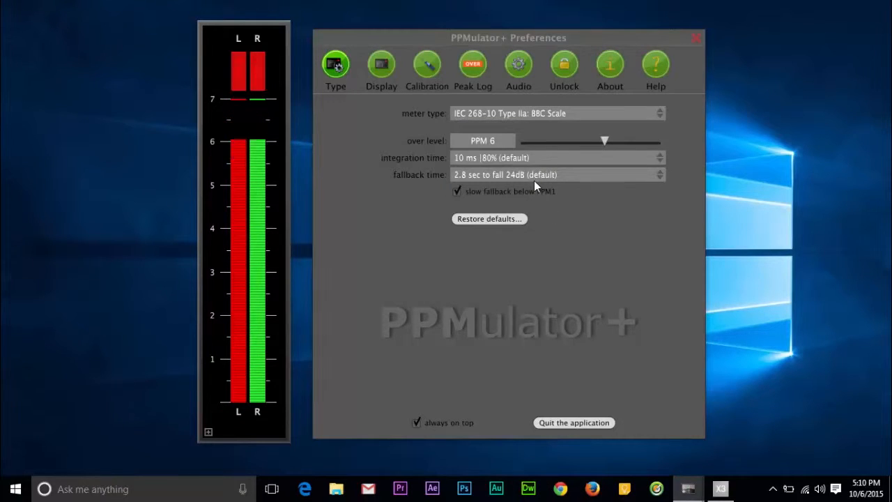
{"action": "left_click", "coordinate": [525, 113]}
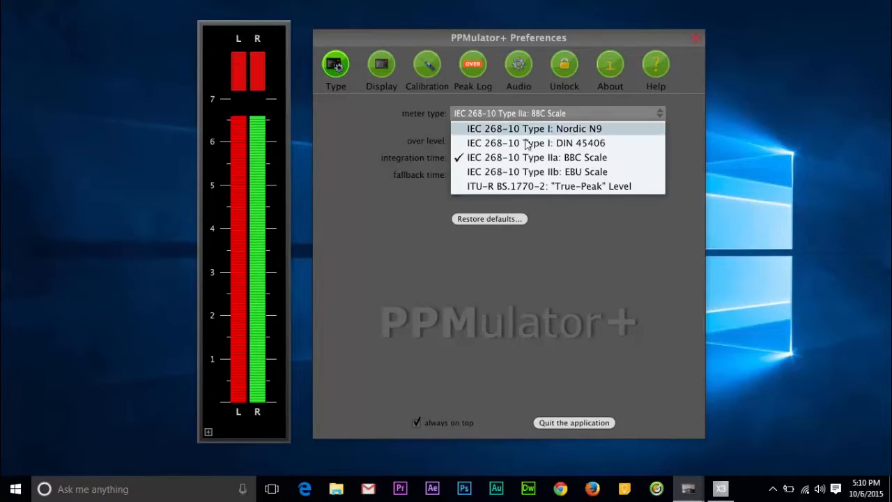
{"action": "left_click", "coordinate": [512, 173]}
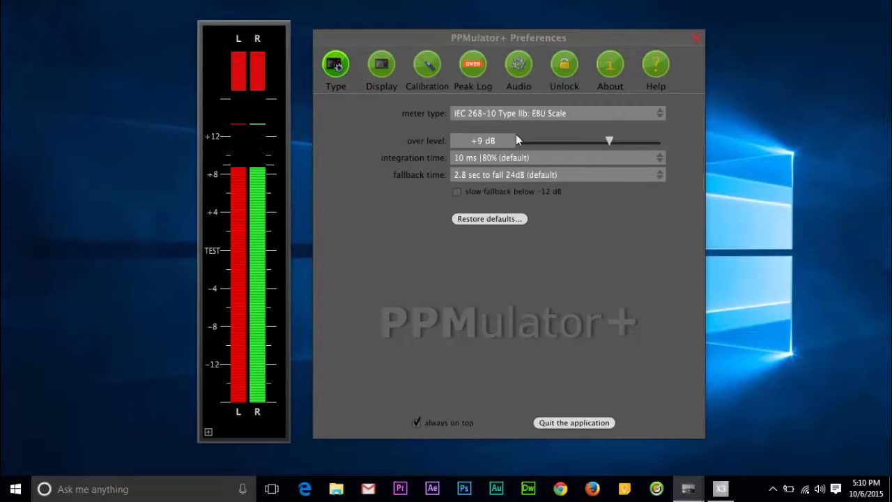
Set the meter type to ITU-R BS.1770-2: "True-Peak" Level with a fallback time of 0.2 sec to fall 24dB.
{"action": "left_click", "coordinate": [530, 112]}
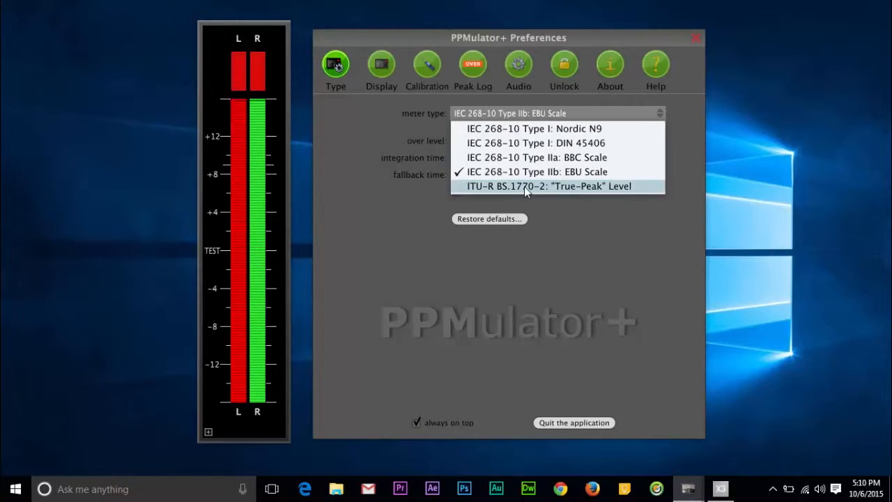
{"action": "left_click", "coordinate": [524, 186]}
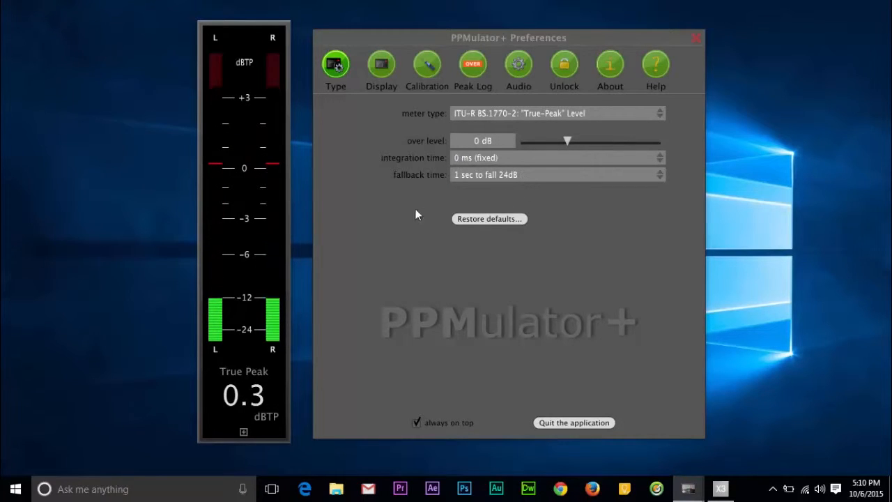
{"action": "left_click", "coordinate": [497, 175]}
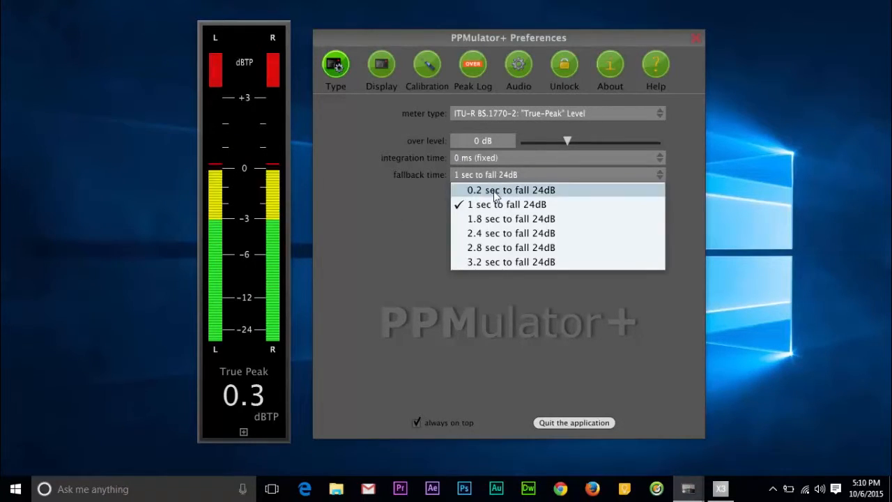
{"action": "left_click", "coordinate": [495, 190]}
Try a fallback time of 2.4 sec to fall 24dB, and set it back to 0.2 sec.
{"action": "left_click", "coordinate": [497, 175]}
{"action": "left_click", "coordinate": [493, 233]}
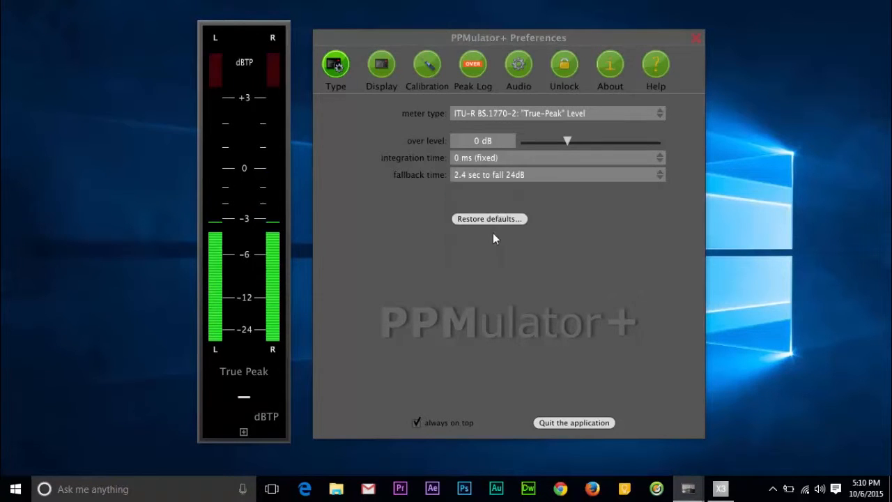
{"action": "left_click", "coordinate": [509, 176]}
{"action": "left_click", "coordinate": [493, 191]}
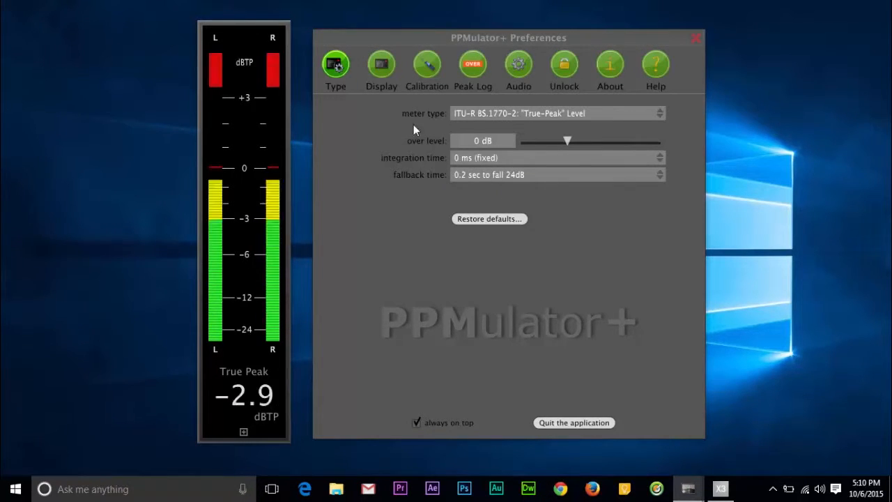
Show the display preferences, move their window further from the meter, and set the display type to Mono needle meter.
{"action": "left_click", "coordinate": [382, 66]}
{"action": "left_click_drag", "start_coordinate": [522, 46], "coordinate": [675, 35]}
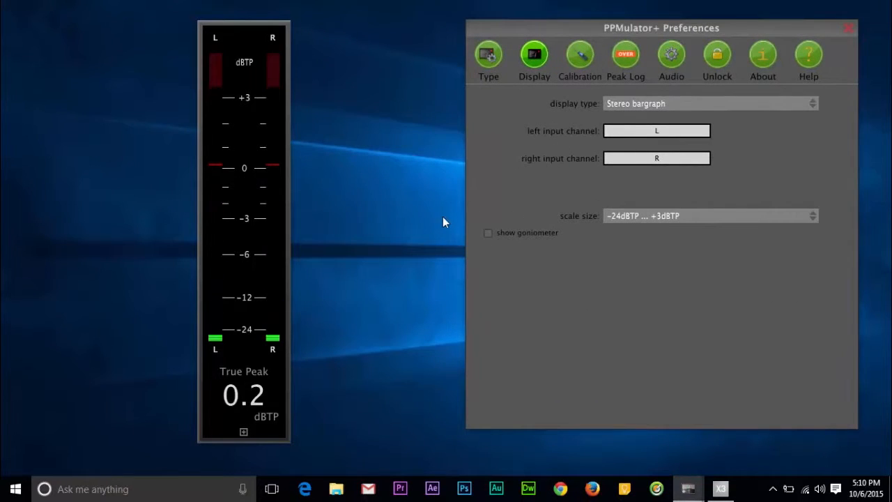
{"action": "left_click", "coordinate": [621, 105]}
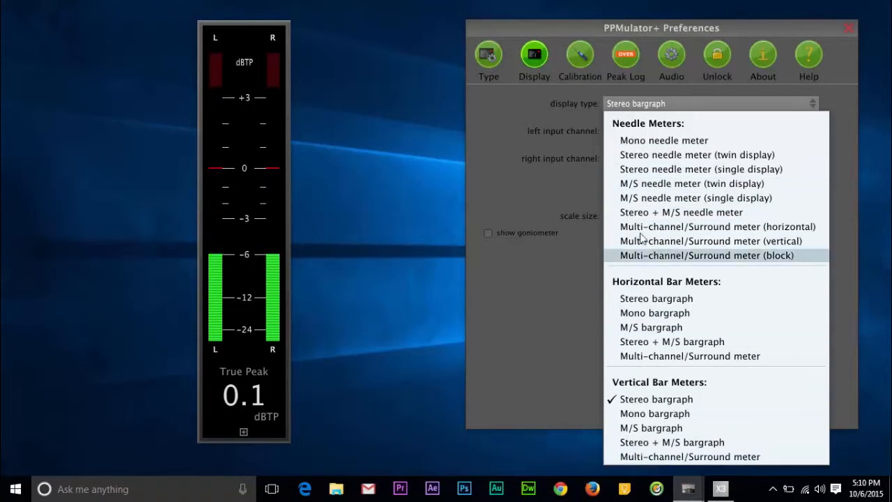
{"action": "left_click", "coordinate": [642, 141]}
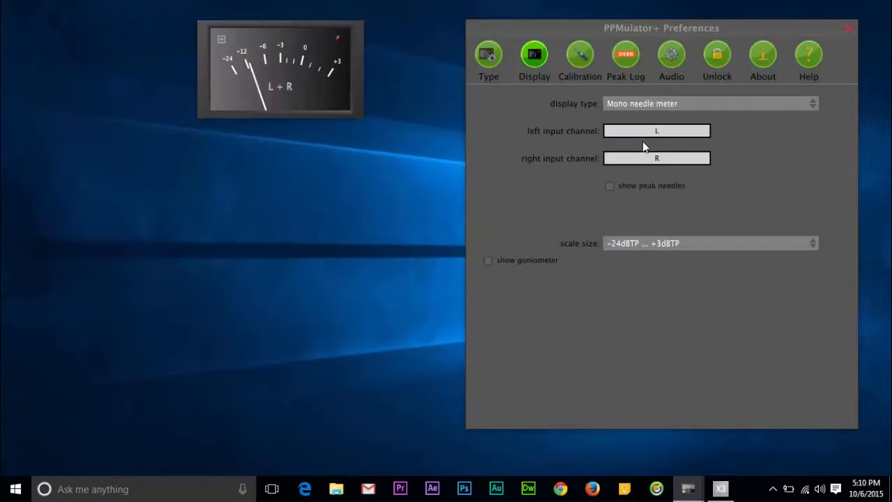
Try the stereo needle meter display type as a twin display and as a single display.
{"action": "left_click", "coordinate": [631, 105]}
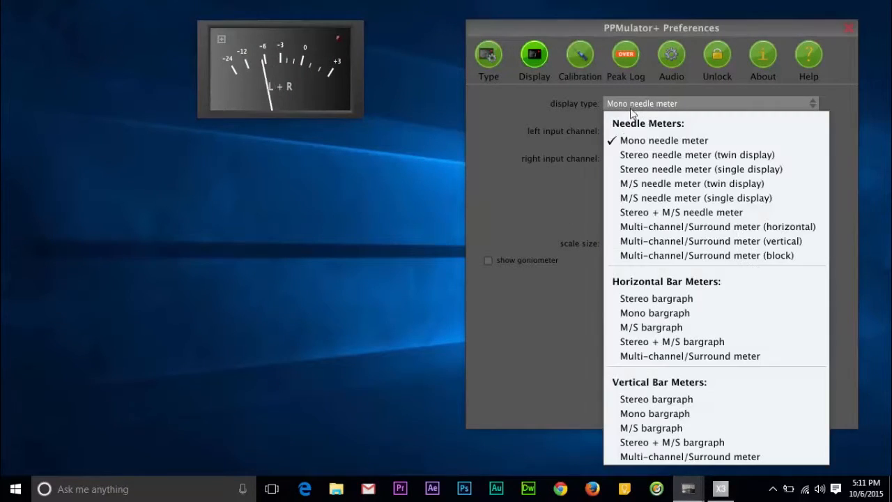
{"action": "left_click", "coordinate": [624, 156]}
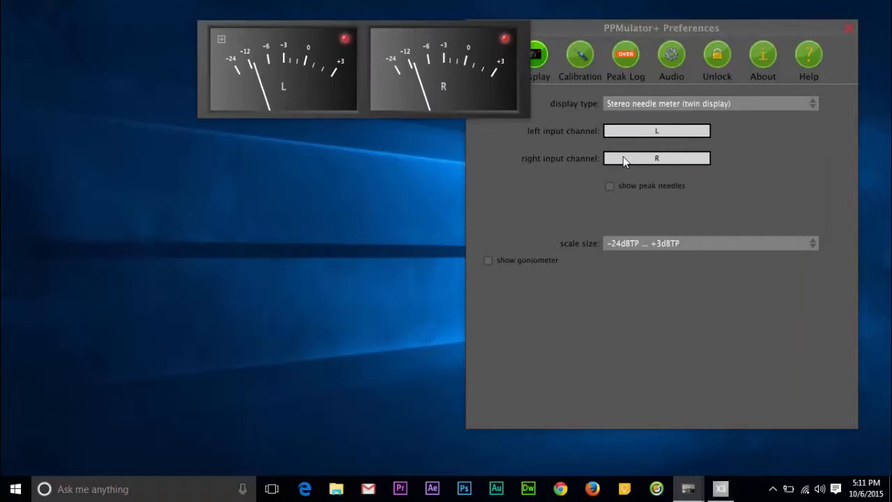
{"action": "left_click", "coordinate": [628, 102]}
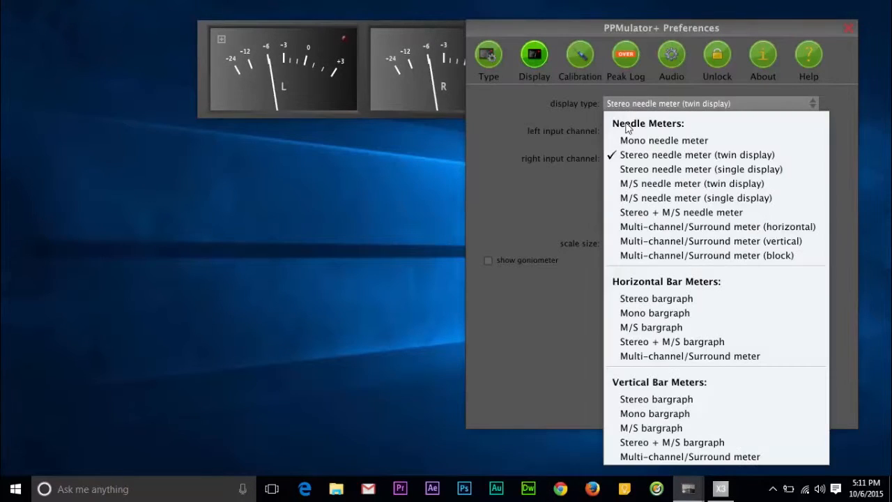
{"action": "left_click", "coordinate": [616, 169]}
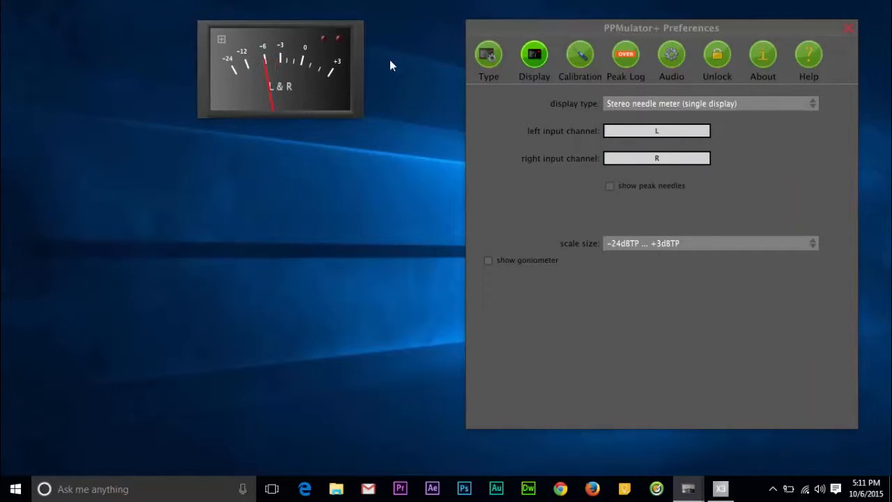
Set the display type to M/S needle meter (twin display) and move the meter clear of the preferences window.
{"action": "left_click", "coordinate": [629, 106]}
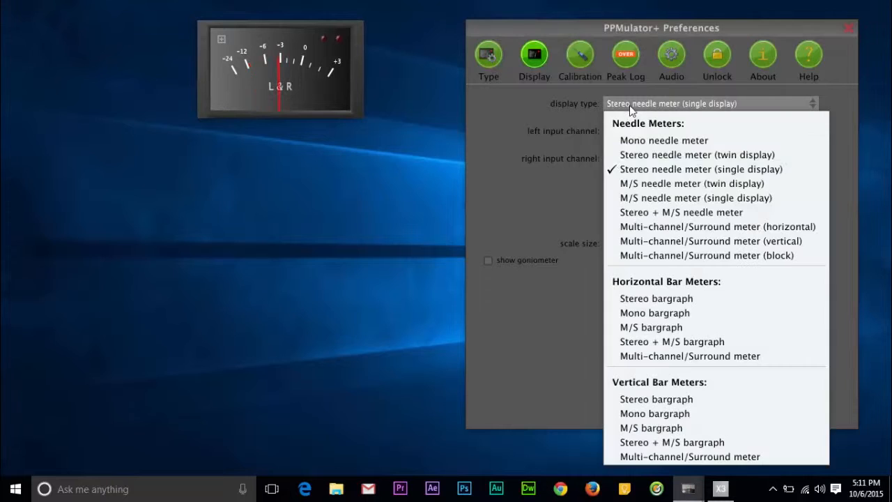
{"action": "left_click", "coordinate": [618, 184]}
{"action": "left_click_drag", "start_coordinate": [384, 47], "coordinate": [286, 61]}
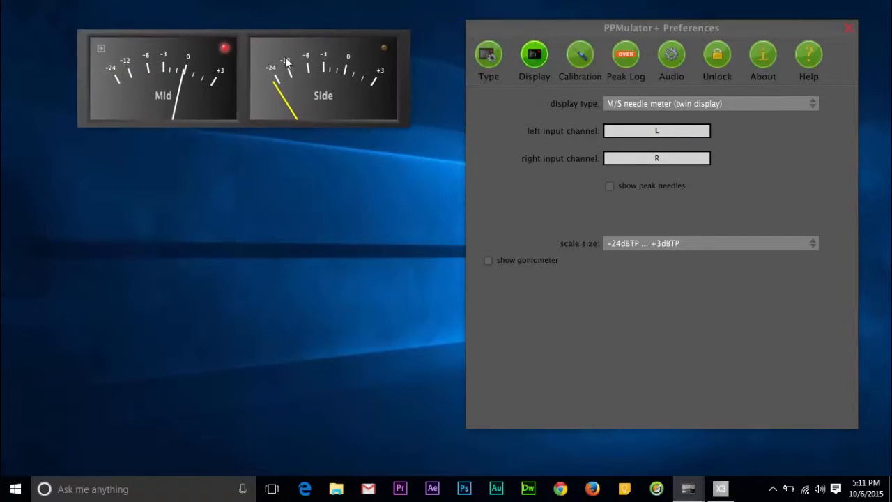
Try the M/S needle meter (single display) and Stereo + M/S needle meter display types.
{"action": "left_click", "coordinate": [630, 103]}
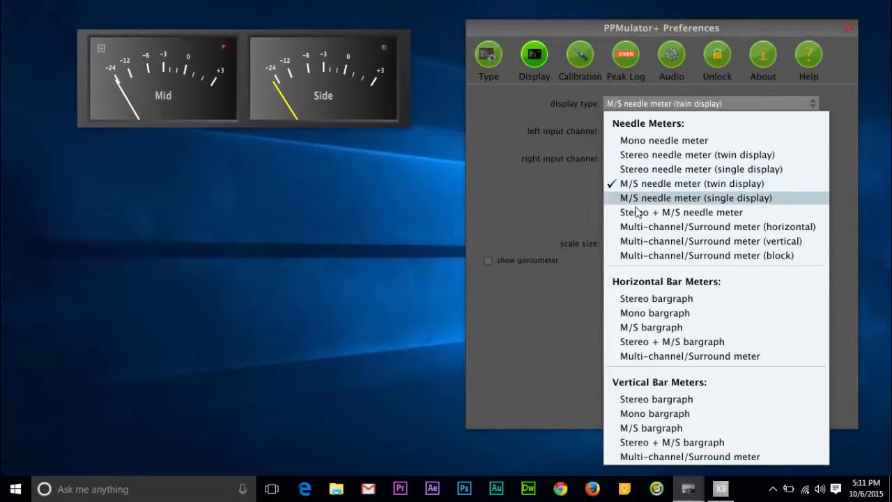
{"action": "left_click", "coordinate": [640, 197]}
{"action": "left_click", "coordinate": [632, 104]}
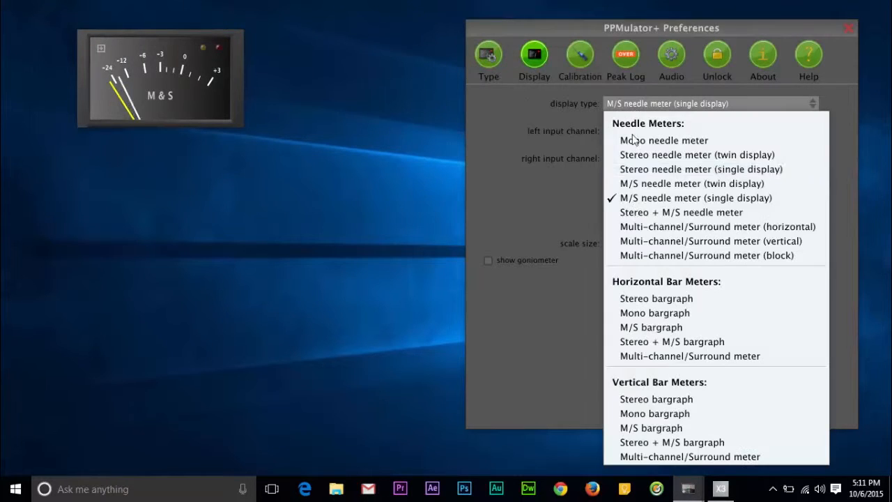
{"action": "left_click", "coordinate": [633, 213]}
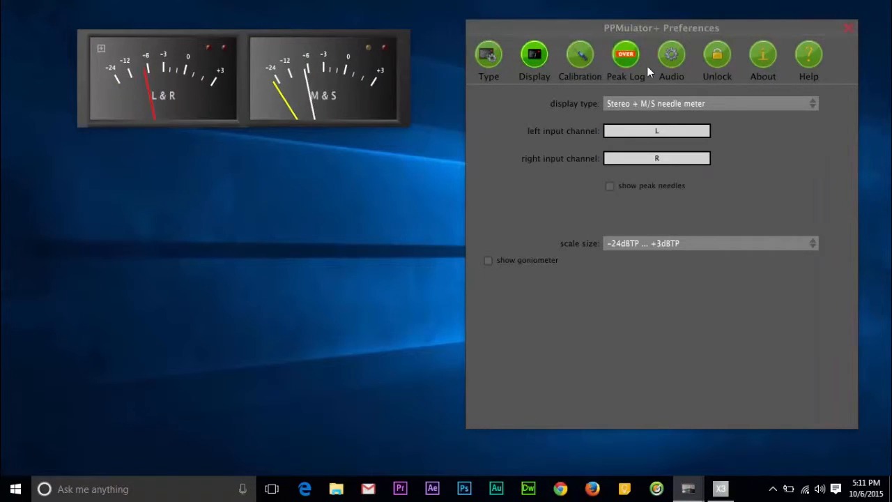
Set the display type to Multi-channel/Surround meter (horizontal).
{"action": "left_click", "coordinate": [633, 104]}
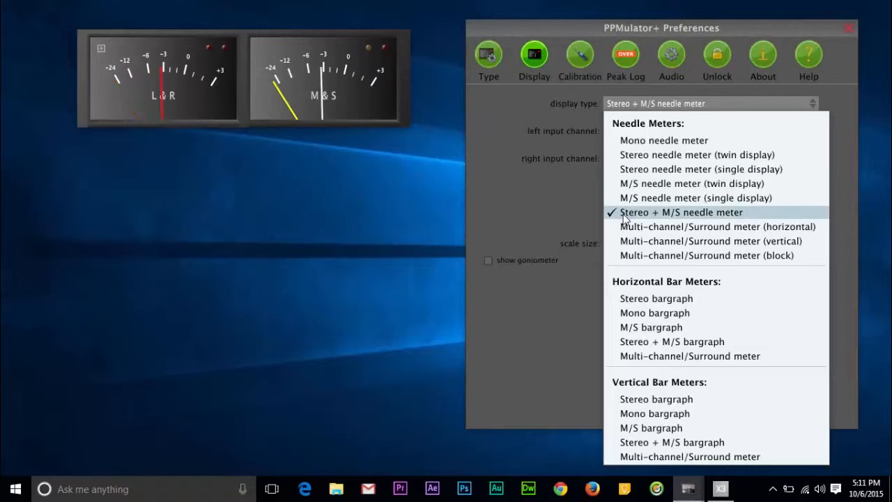
{"action": "left_click", "coordinate": [623, 227]}
Try the vertical and block layouts of the Multi-channel/Surround needle meter display type.
{"action": "left_click", "coordinate": [637, 102]}
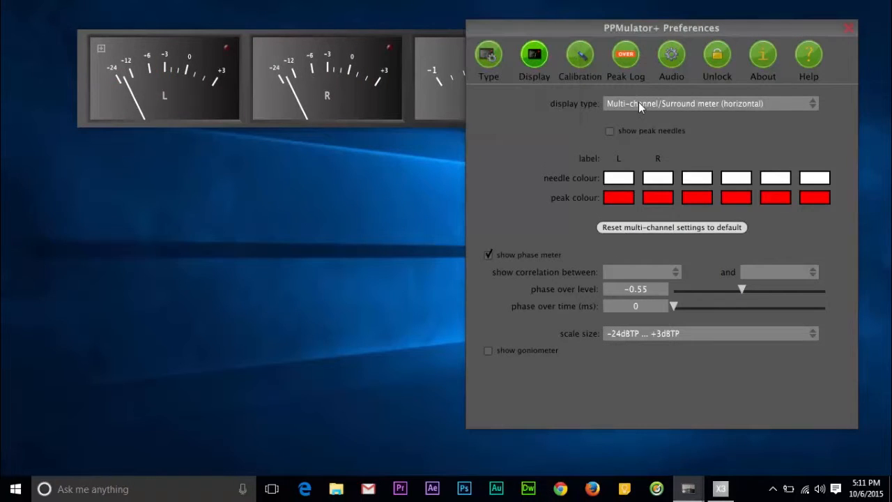
{"action": "left_click", "coordinate": [639, 101]}
{"action": "left_click", "coordinate": [645, 242]}
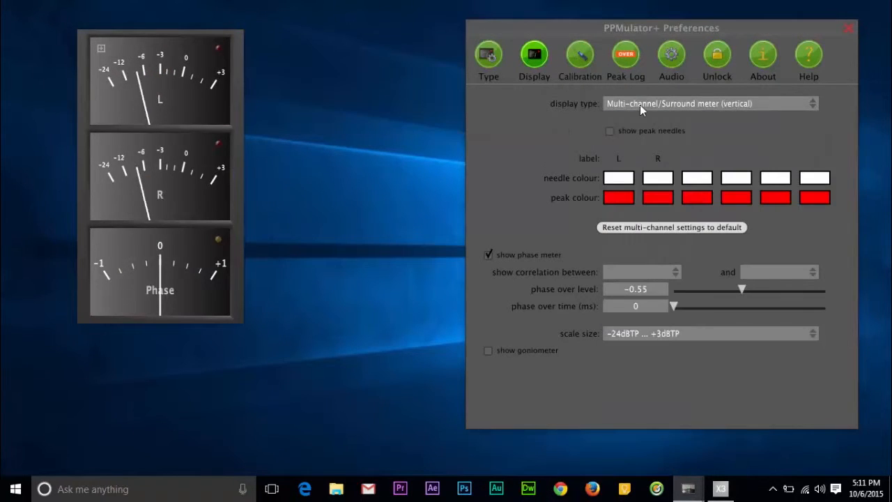
{"action": "left_click", "coordinate": [640, 105]}
{"action": "left_click", "coordinate": [646, 256]}
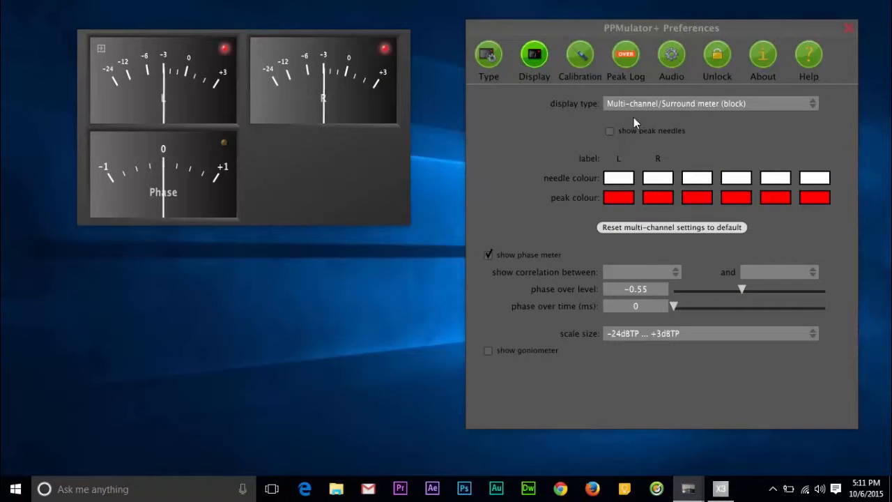
Try the Stereo bargraph and Mono bargraph display types of the horizontal bar meters.
{"action": "left_click", "coordinate": [631, 106]}
{"action": "left_click", "coordinate": [637, 300]}
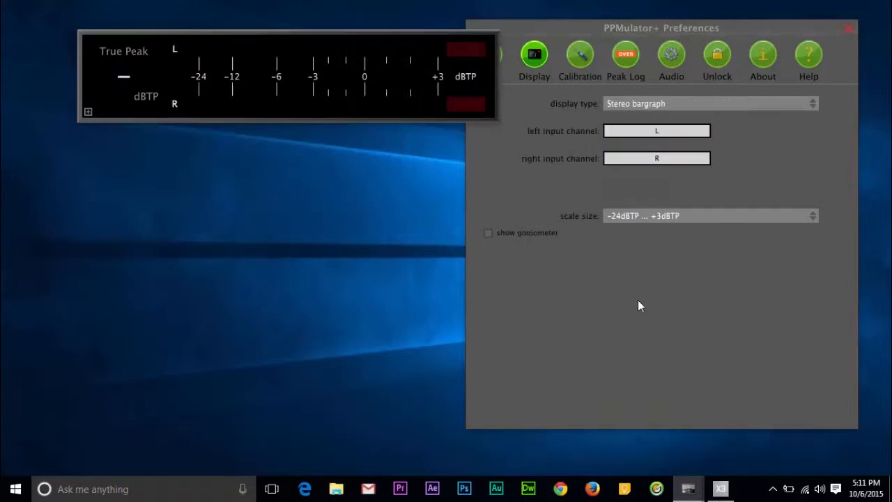
{"action": "left_click", "coordinate": [634, 104]}
{"action": "left_click", "coordinate": [646, 315]}
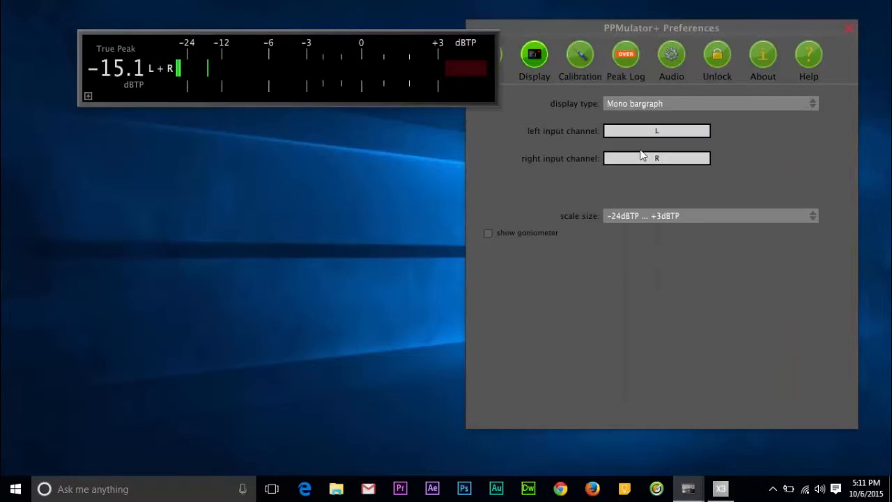
Try the M/S bargraph and Stereo + M/S bargraph display types of the horizontal bar meters.
{"action": "left_click", "coordinate": [640, 106]}
{"action": "left_click", "coordinate": [638, 327]}
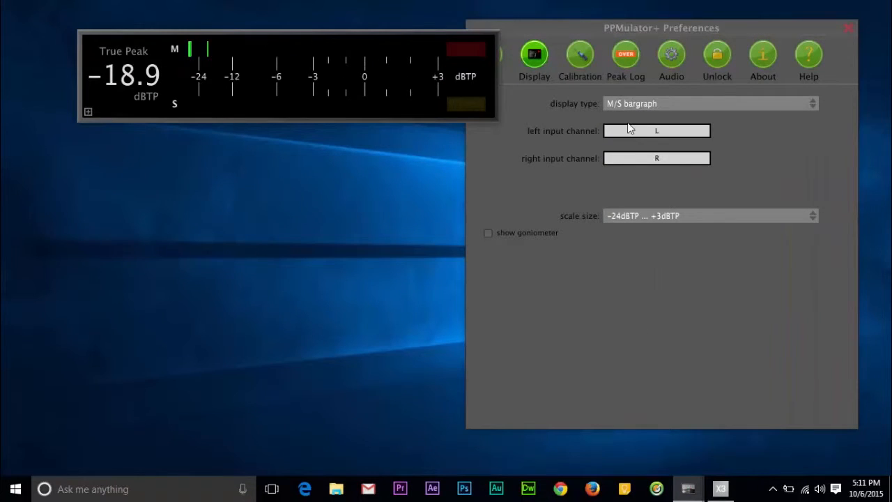
{"action": "left_click", "coordinate": [632, 105]}
{"action": "left_click", "coordinate": [645, 343]}
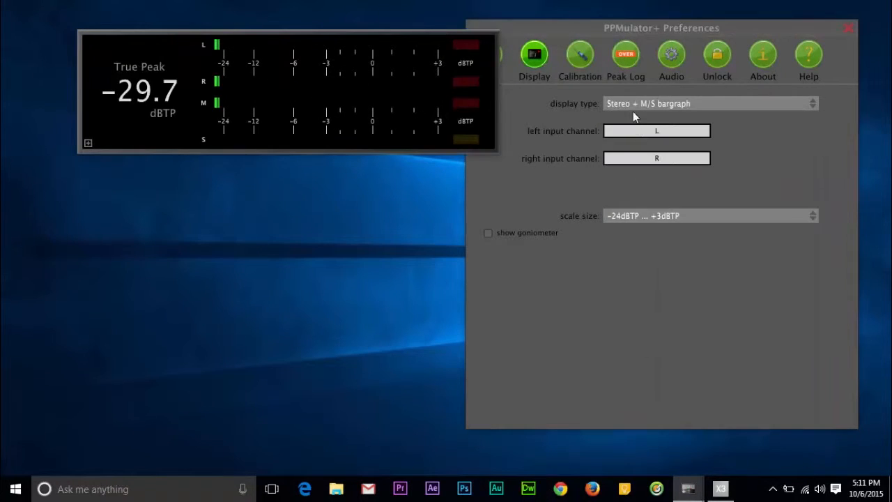
Set the display type to the horizontal bar Multi-channel/Surround meter, and enlarge the meter across the screen before shrinking it clear of the preferences.
{"action": "left_click", "coordinate": [633, 106]}
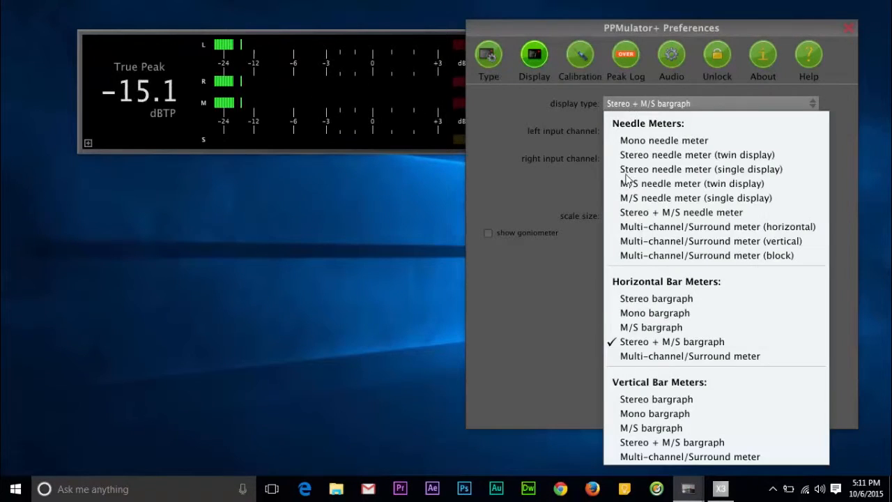
{"action": "left_click", "coordinate": [646, 357]}
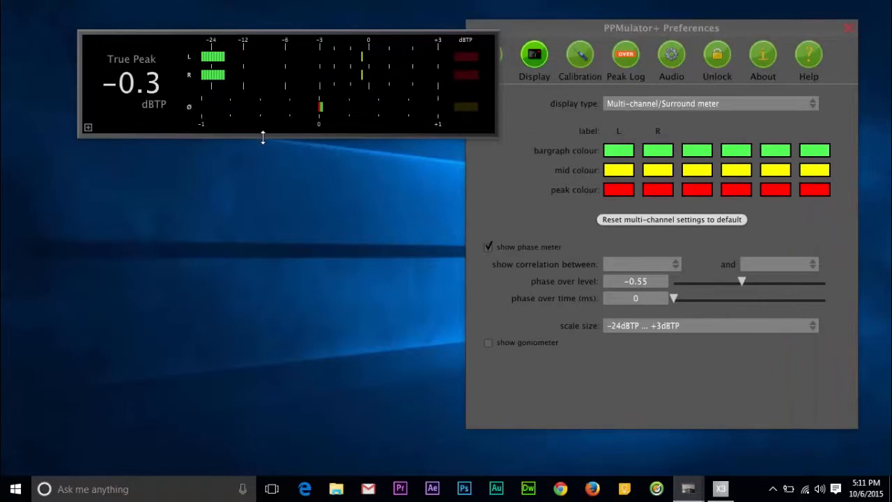
{"action": "left_click_drag", "start_coordinate": [261, 136], "coordinate": [360, 302]}
{"action": "left_click_drag", "start_coordinate": [506, 136], "coordinate": [527, 111]}
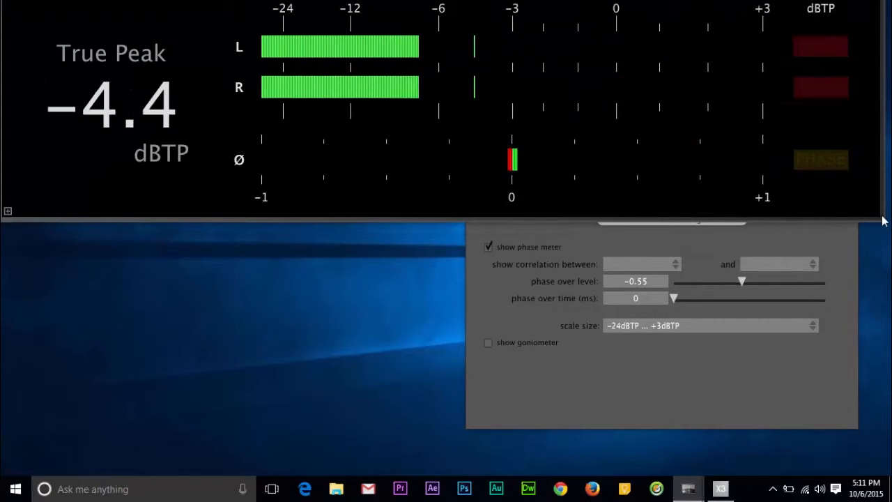
{"action": "left_click_drag", "start_coordinate": [882, 218], "coordinate": [839, 207]}
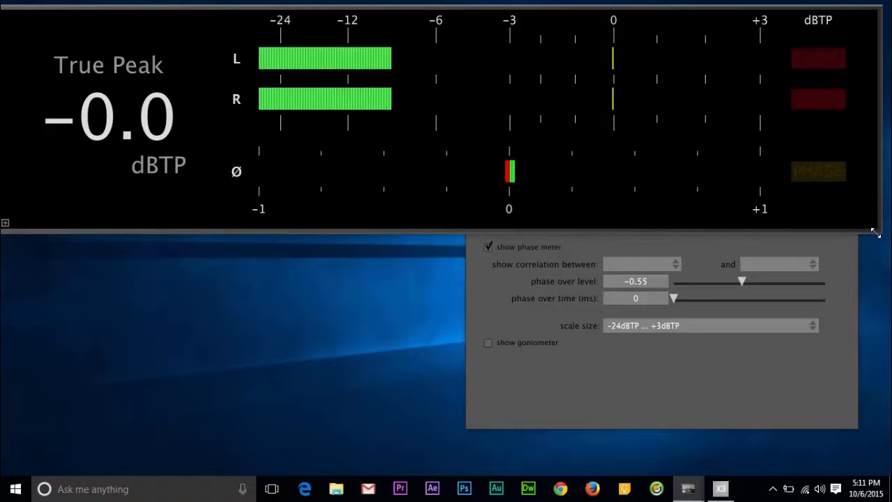
{"action": "left_click_drag", "start_coordinate": [875, 232], "coordinate": [55, 128]}
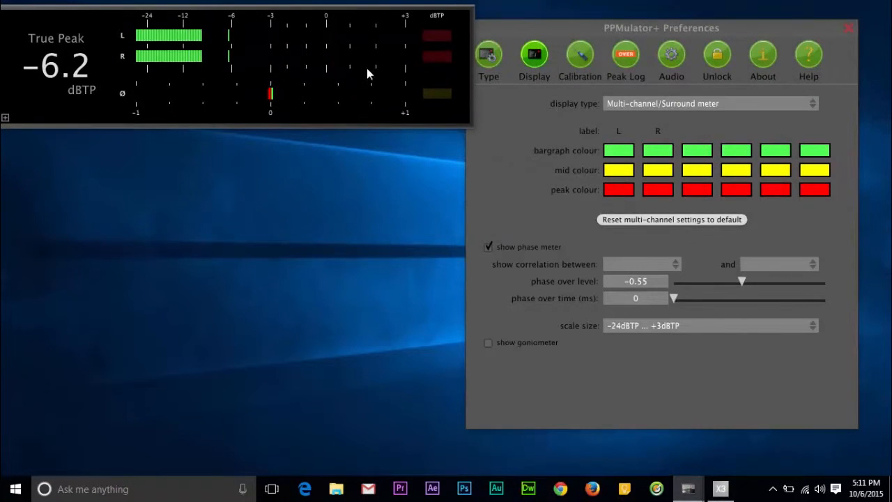
Set the display type to the vertical Stereo bargraph and move the meter next to the preferences window.
{"action": "left_click", "coordinate": [535, 57]}
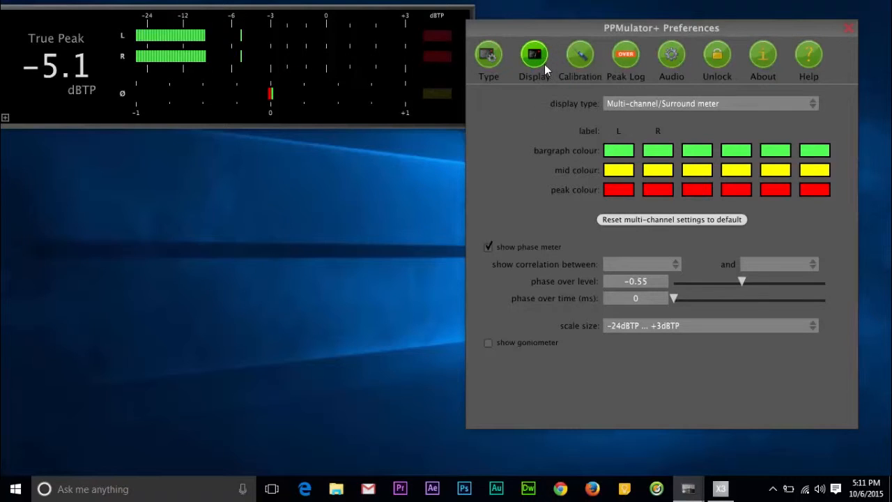
{"action": "left_click", "coordinate": [669, 106]}
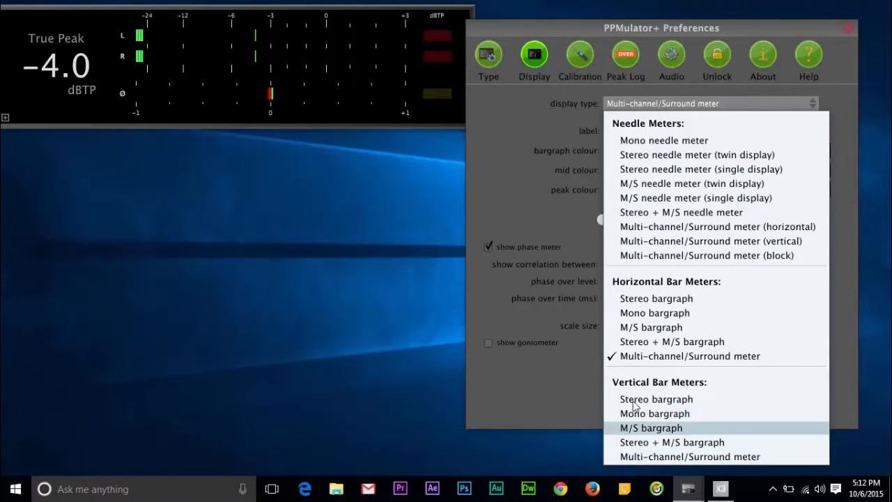
{"action": "left_click", "coordinate": [679, 399]}
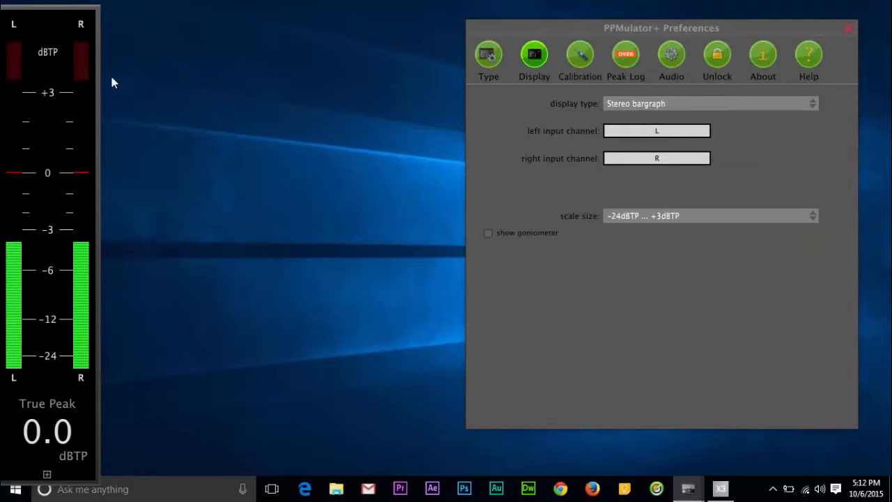
{"action": "left_click_drag", "start_coordinate": [7, 100], "coordinate": [279, 14]}
Try the Mono bargraph, M/S bargraph and Multi-channel/Surround meter display types of the vertical bar meters.
{"action": "left_click", "coordinate": [639, 105]}
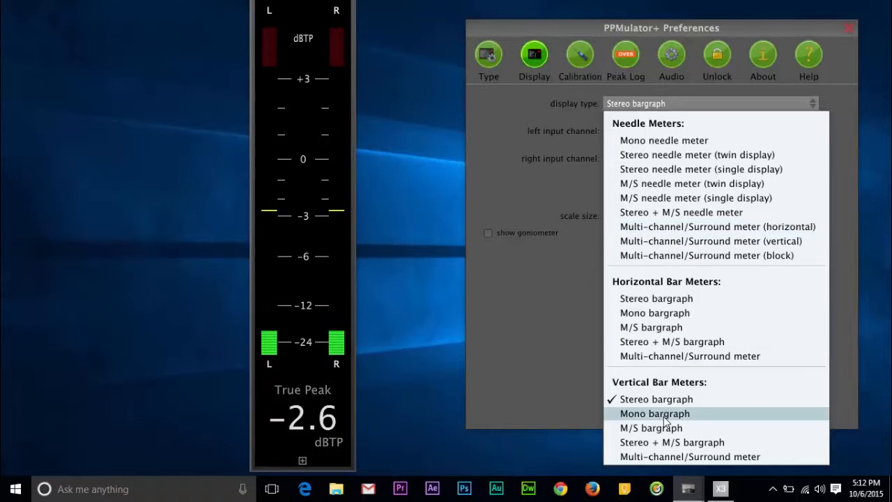
{"action": "left_click", "coordinate": [655, 414]}
{"action": "left_click", "coordinate": [648, 104]}
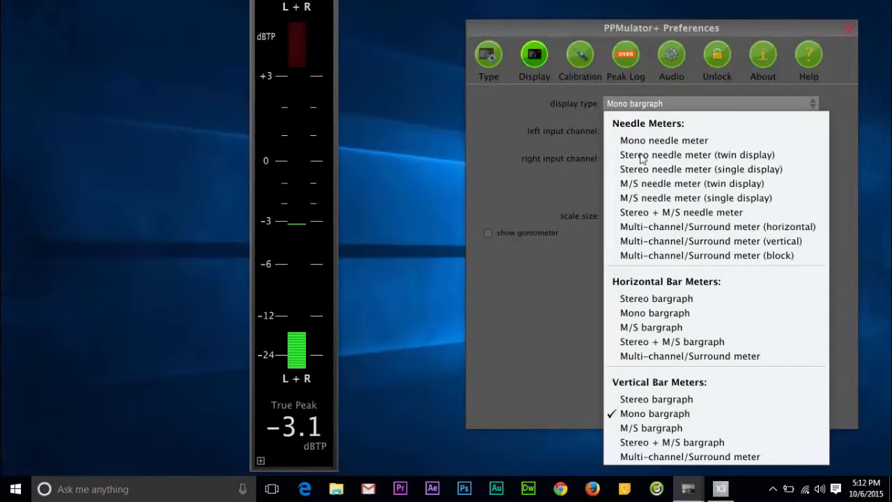
{"action": "left_click", "coordinate": [649, 427]}
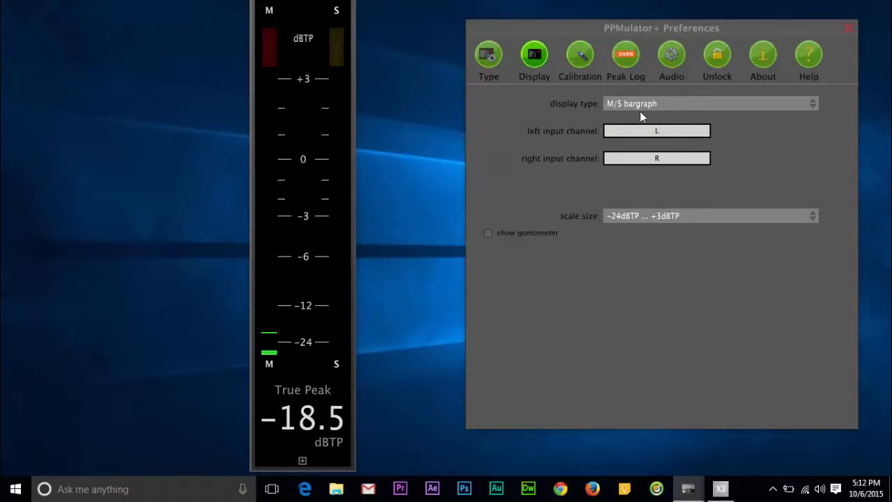
{"action": "left_click", "coordinate": [649, 101]}
{"action": "left_click", "coordinate": [666, 457]}
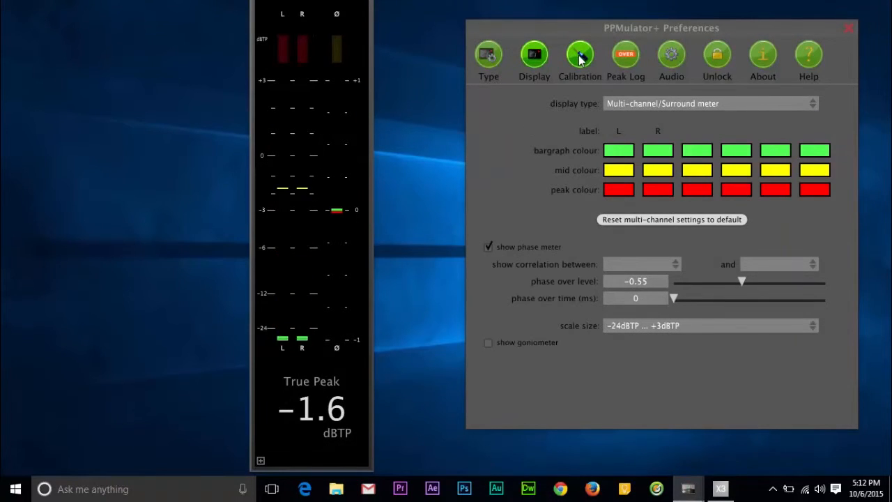
Set the meter type to IEC 268-10 Type I: DIN 45406.
{"action": "left_click", "coordinate": [493, 62]}
{"action": "left_click", "coordinate": [673, 104]}
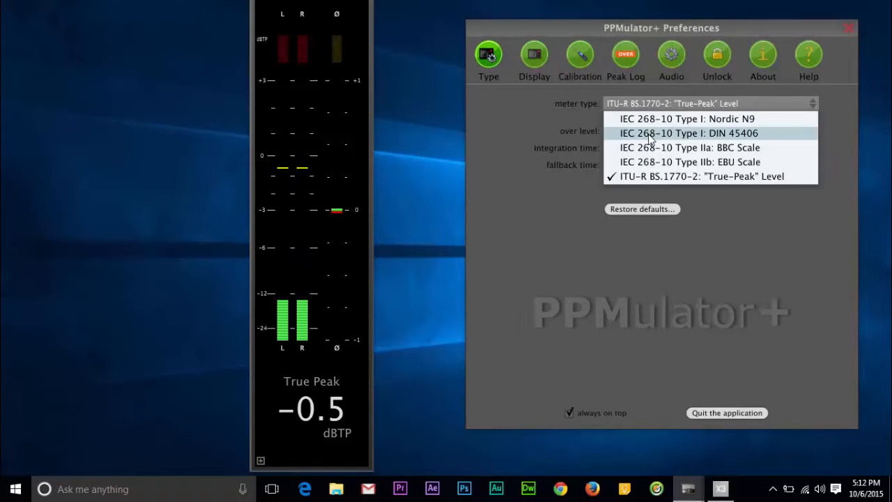
{"action": "left_click", "coordinate": [649, 134]}
Examine the reference level control and its reset values in the calibration preferences.
{"action": "left_click", "coordinate": [577, 58]}
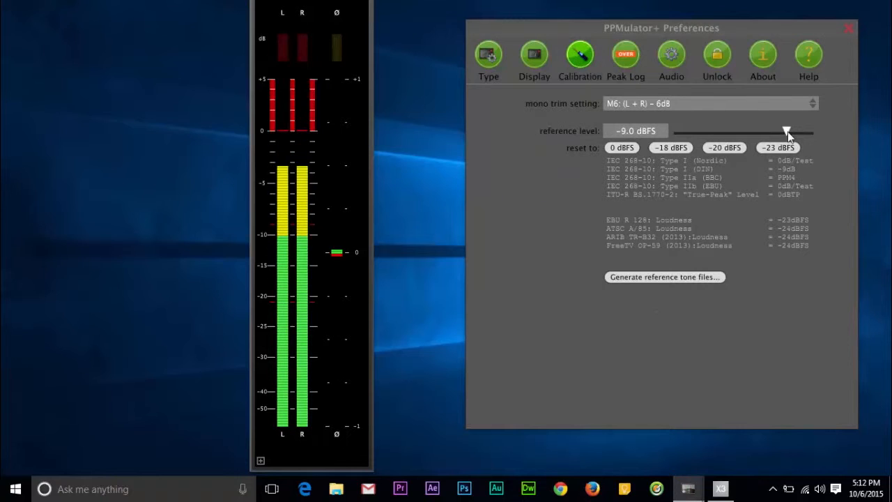
{"action": "left_click_drag", "start_coordinate": [787, 131], "coordinate": [787, 161]}
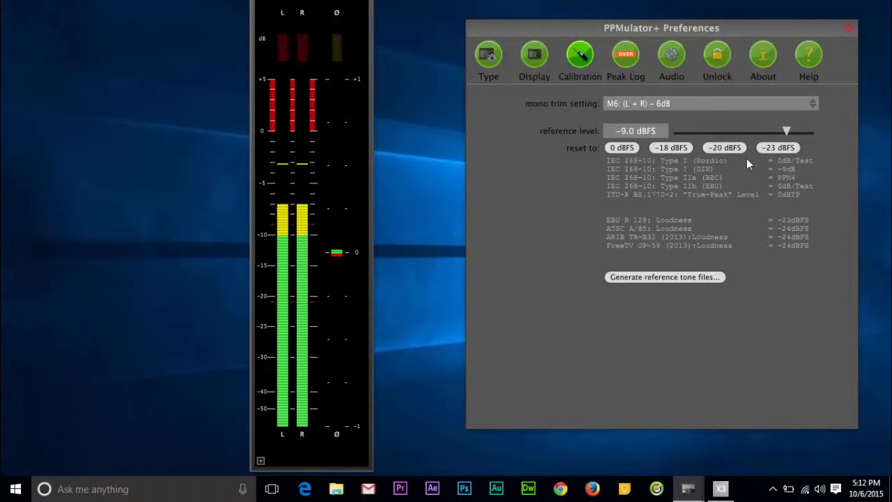
{"action": "mouse_move", "coordinate": [787, 132]}
{"action": "left_mouse_down"}
{"action": "mouse_move", "coordinate": [793, 143]}
{"action": "mouse_move", "coordinate": [782, 144]}
{"action": "left_mouse_up"}
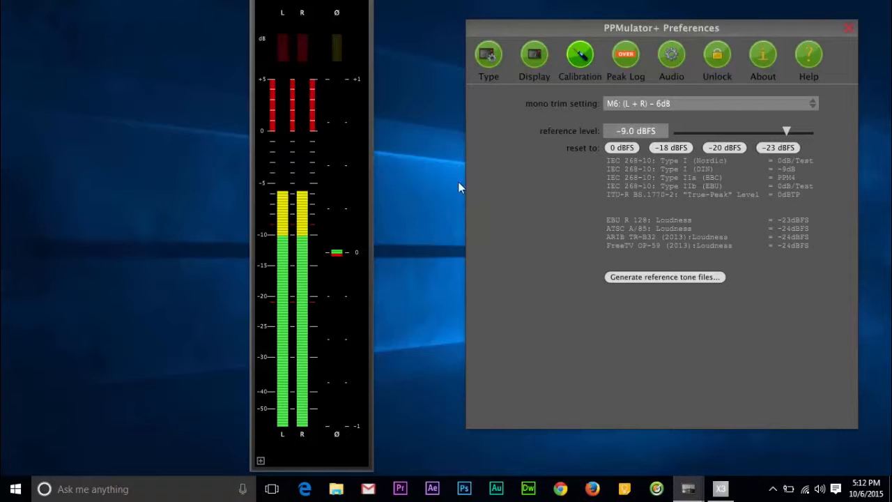
Set the display type to the vertical Stereo bargraph and move the meter slightly down so its upper edge is on screen.
{"action": "left_click", "coordinate": [532, 59]}
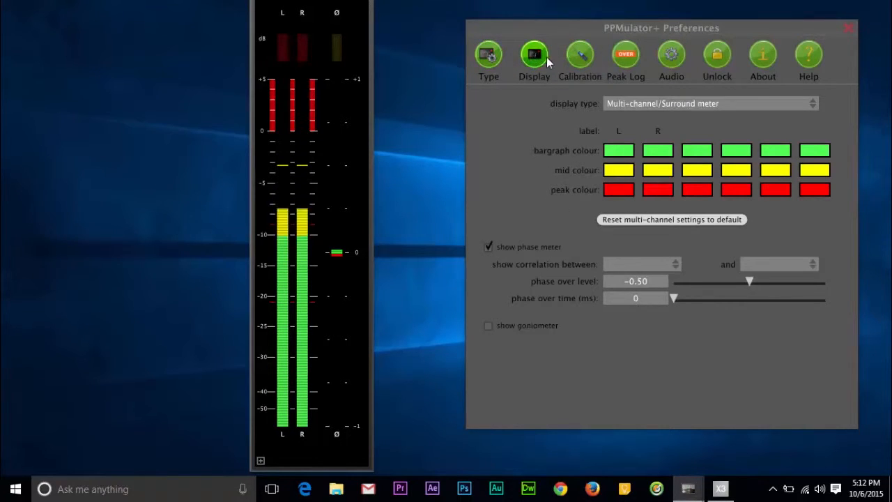
{"action": "left_click", "coordinate": [632, 103]}
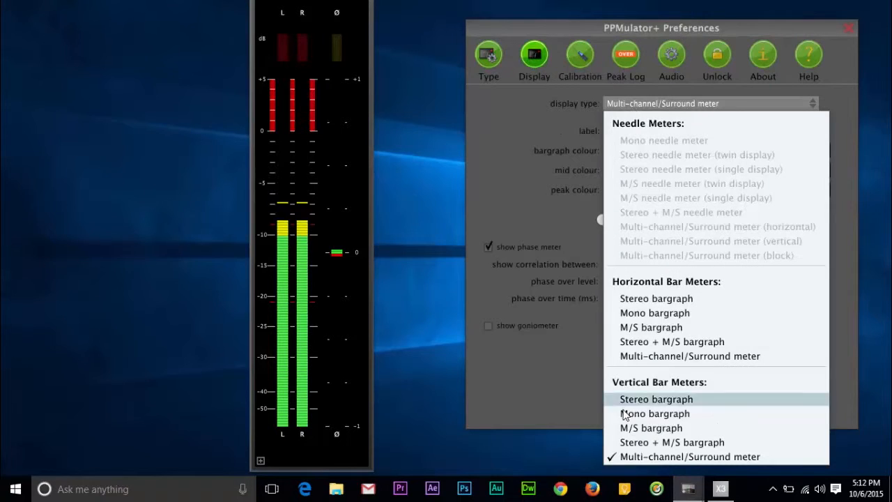
{"action": "left_click", "coordinate": [681, 400]}
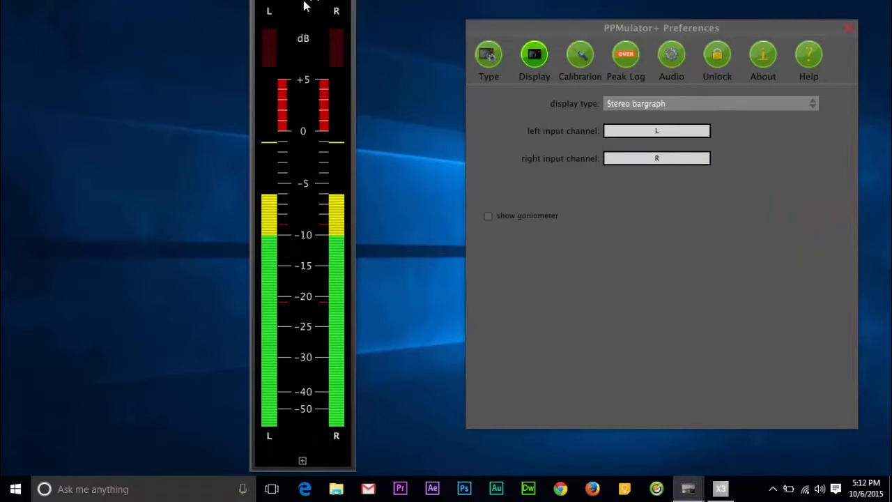
{"action": "left_click_drag", "start_coordinate": [304, 7], "coordinate": [307, 13]}
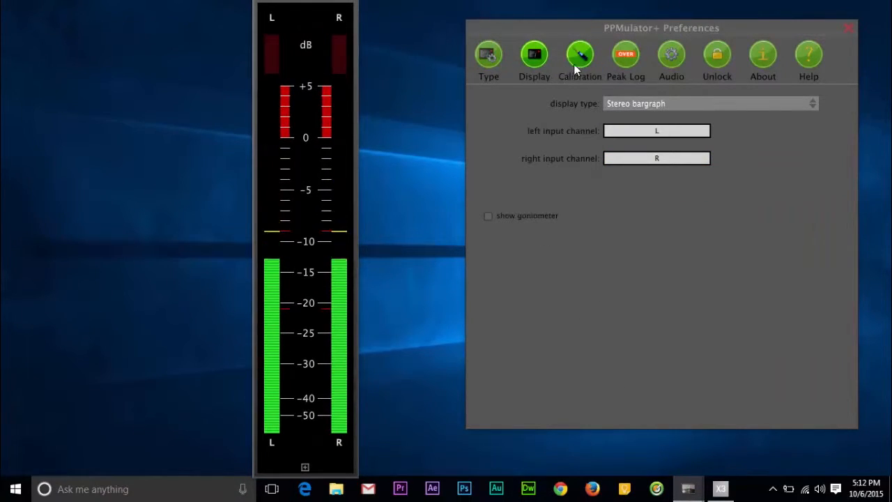
Review the reference tone file options without rendering and the mono trim choices in the calibration preferences.
{"action": "left_click", "coordinate": [580, 63]}
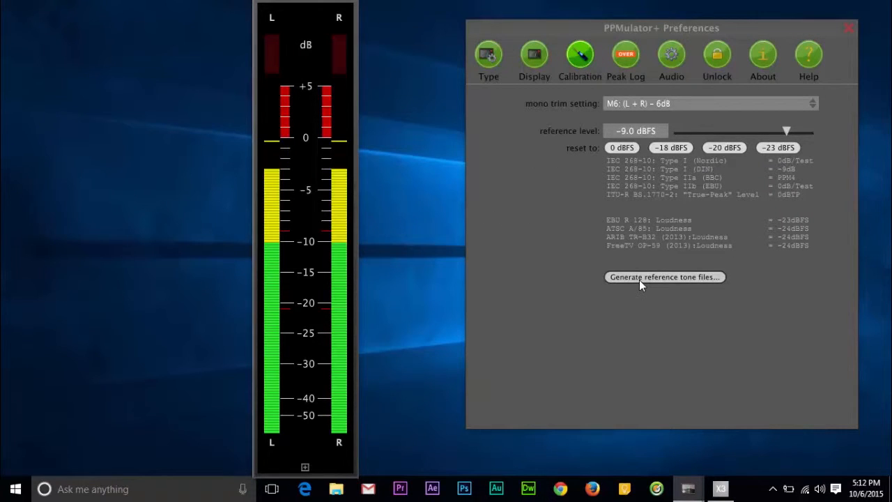
{"action": "left_click", "coordinate": [649, 278]}
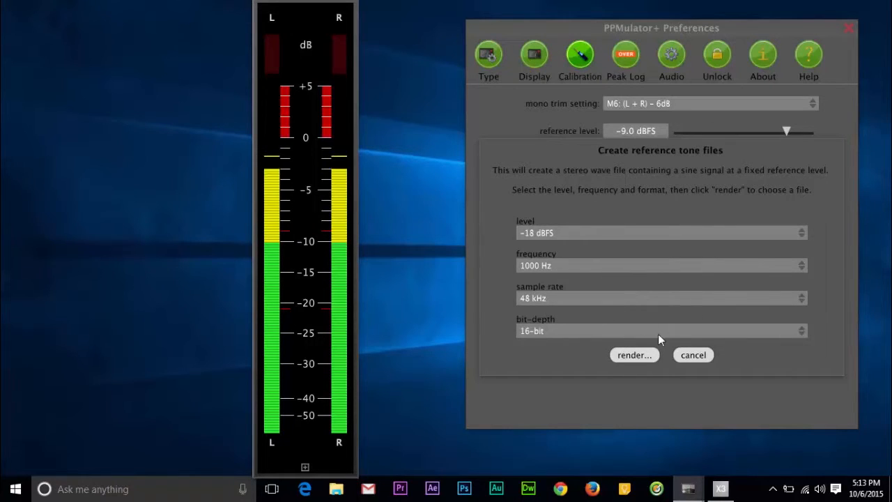
{"action": "left_click", "coordinate": [698, 357]}
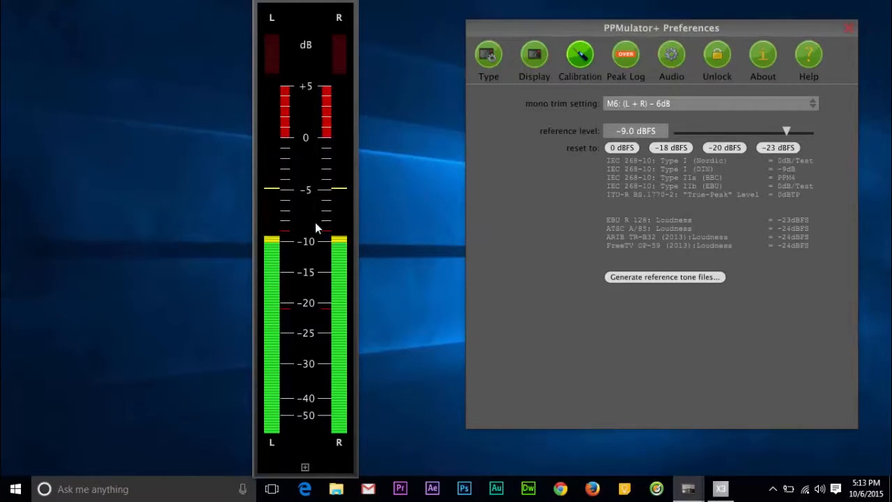
{"action": "left_click", "coordinate": [657, 103]}
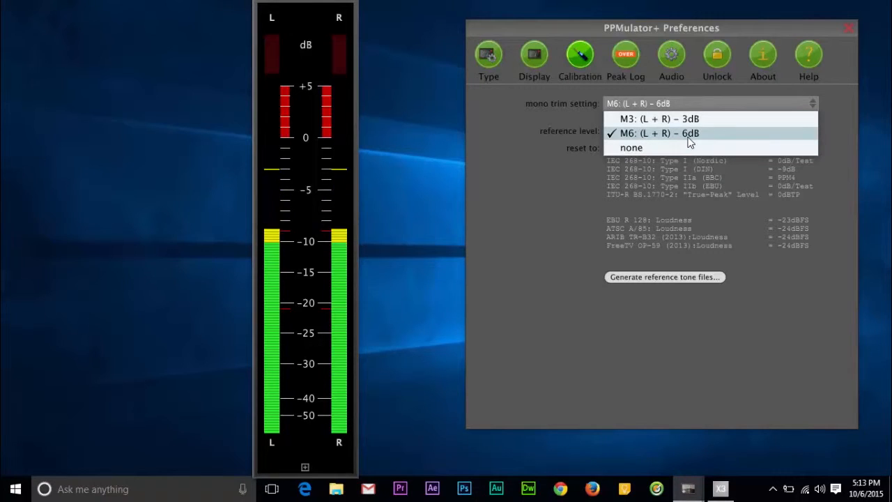
{"action": "left_click", "coordinate": [665, 94]}
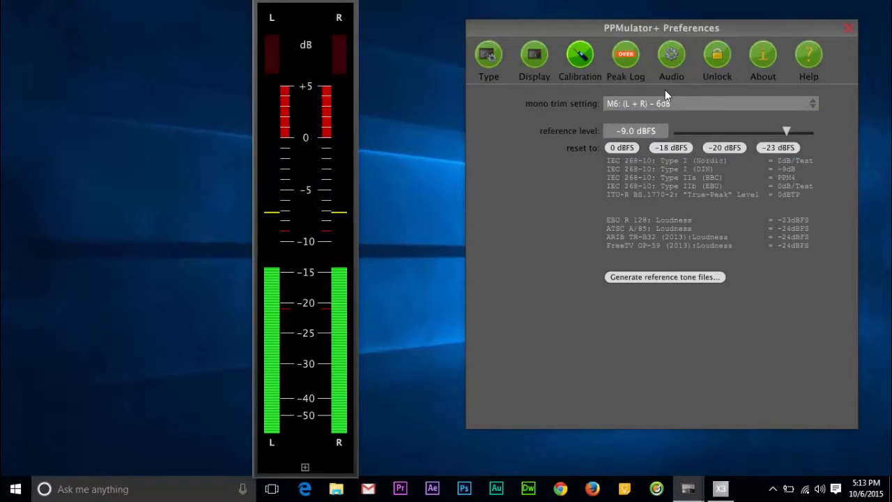
View the peak log and audio preferences, moving the note about audio devices lower on the screen.
{"action": "left_click", "coordinate": [625, 60]}
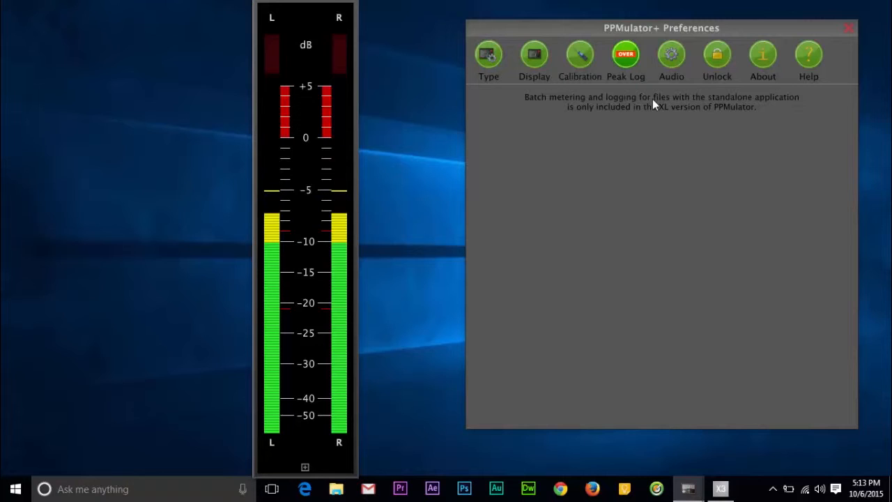
{"action": "left_click", "coordinate": [669, 58]}
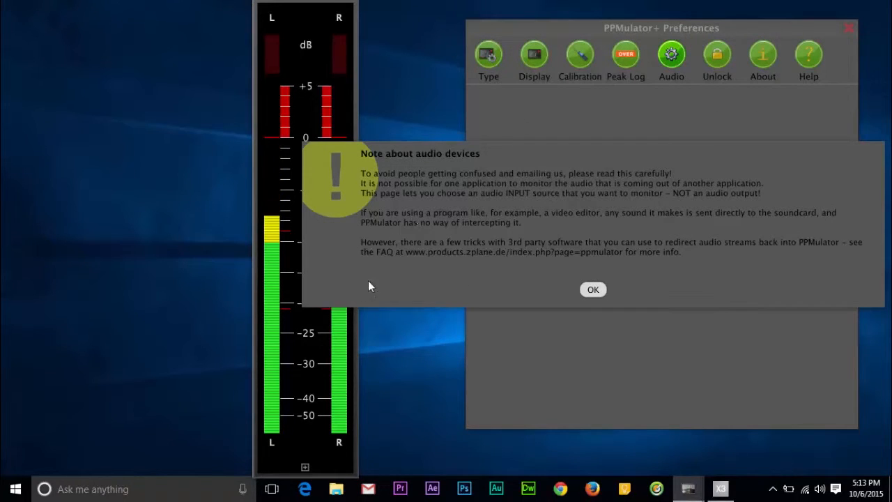
{"action": "left_click_drag", "start_coordinate": [527, 167], "coordinate": [521, 271]}
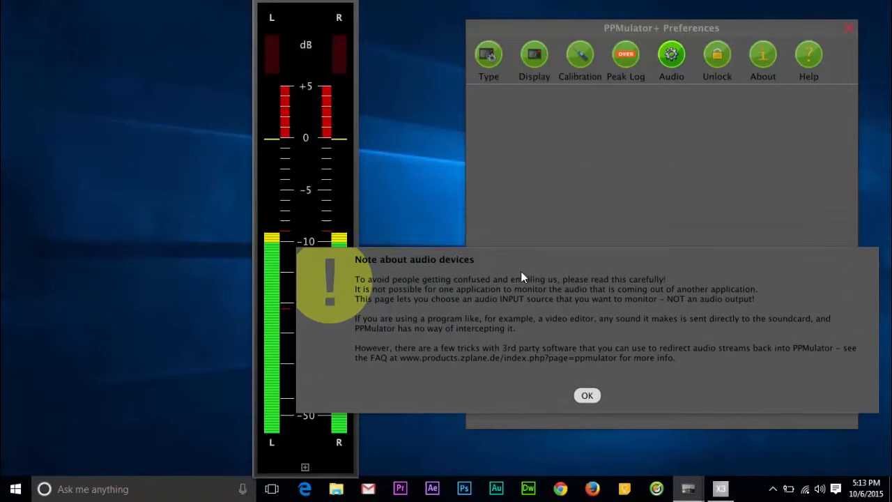
Dismiss the audio device note and review the device type, input and channel preset options, keeping DirectSound and the Custom preset.
{"action": "left_click", "coordinate": [586, 395]}
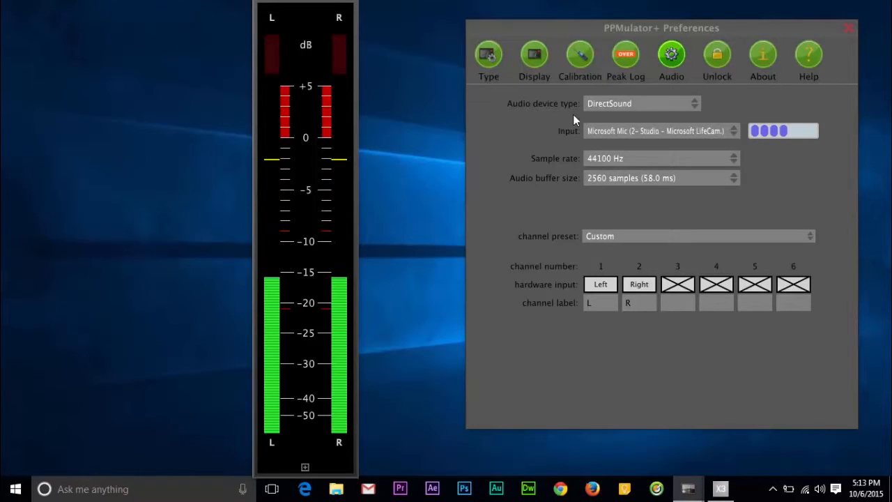
{"action": "left_click", "coordinate": [616, 105]}
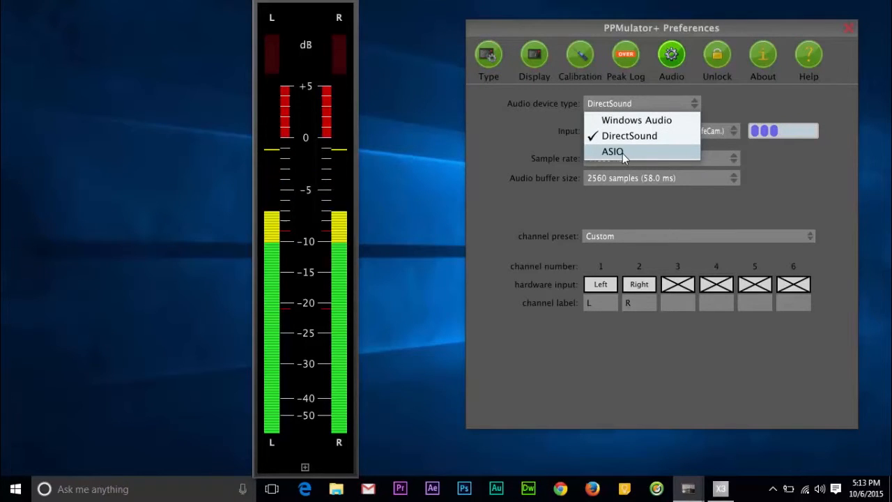
{"action": "left_click", "coordinate": [620, 136]}
{"action": "left_click", "coordinate": [619, 133]}
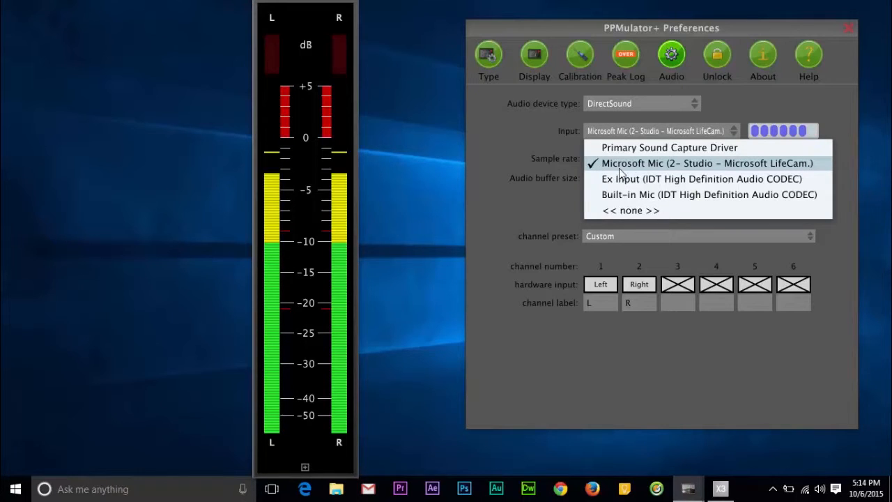
{"action": "left_click", "coordinate": [536, 147]}
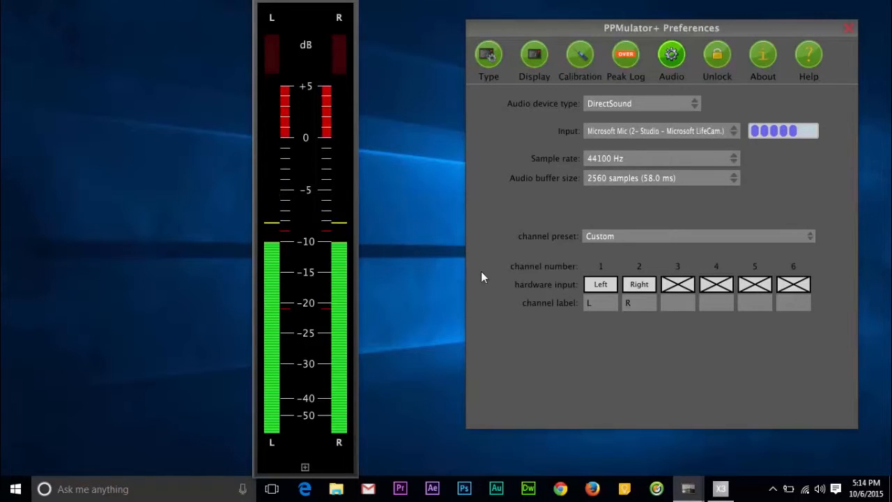
{"action": "left_click", "coordinate": [626, 236]}
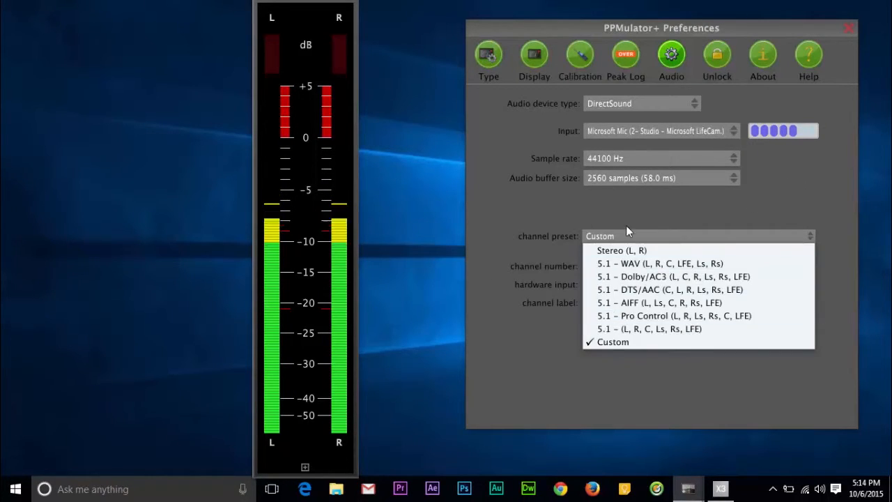
{"action": "left_click", "coordinate": [626, 225]}
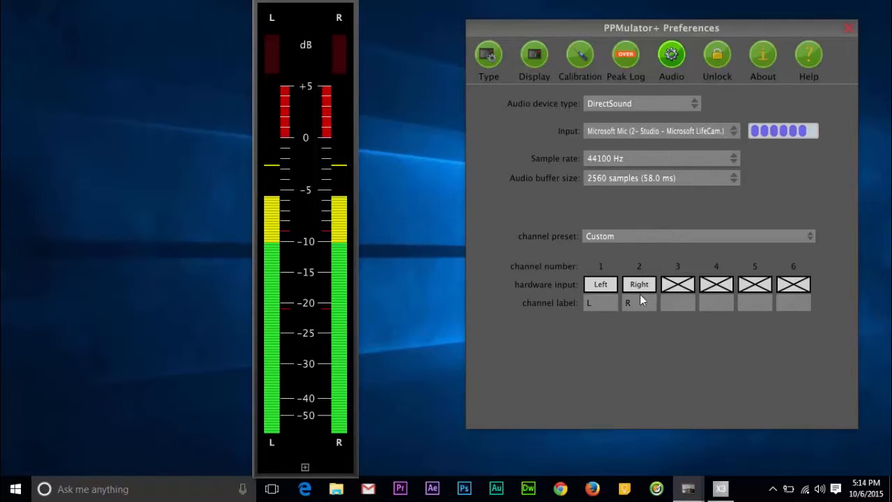
View the help page, close the preferences and move the vertical meter slightly to the right.
{"action": "left_click", "coordinate": [809, 55]}
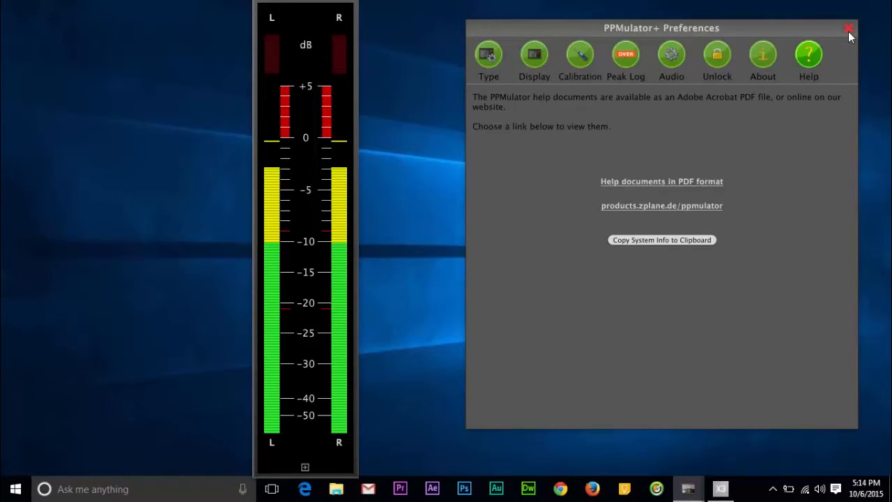
{"action": "left_click", "coordinate": [848, 29]}
{"action": "left_click_drag", "start_coordinate": [264, 64], "coordinate": [323, 35]}
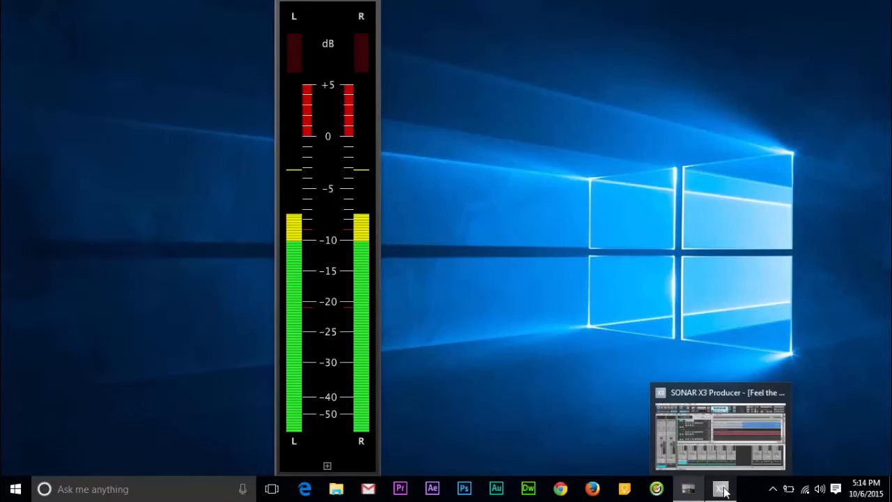
Switch to SONAR X3 Producer and quit the standalone PPMulator+ meter.
{"action": "left_click", "coordinate": [722, 490]}
{"action": "right_click", "coordinate": [338, 25]}
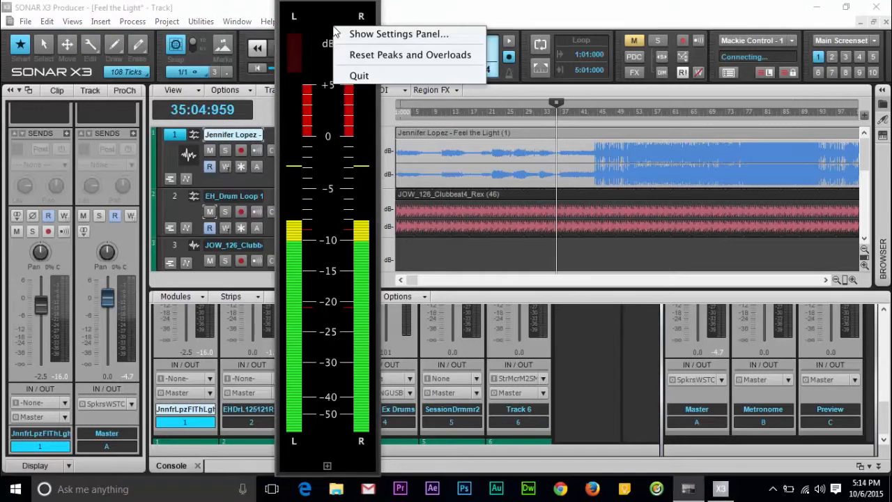
{"action": "left_click", "coordinate": [353, 76]}
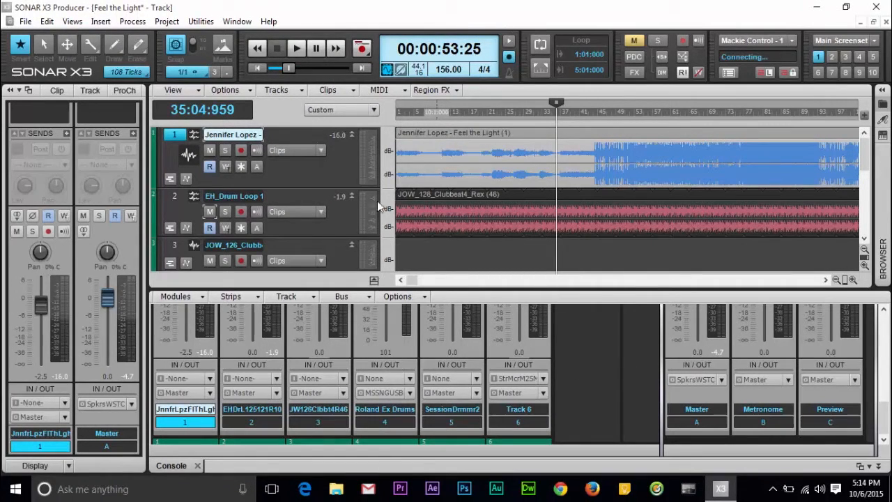
Expand the console, find the Master bus's FX bin with its insert options, and start playback.
{"action": "double_click", "coordinate": [178, 466]}
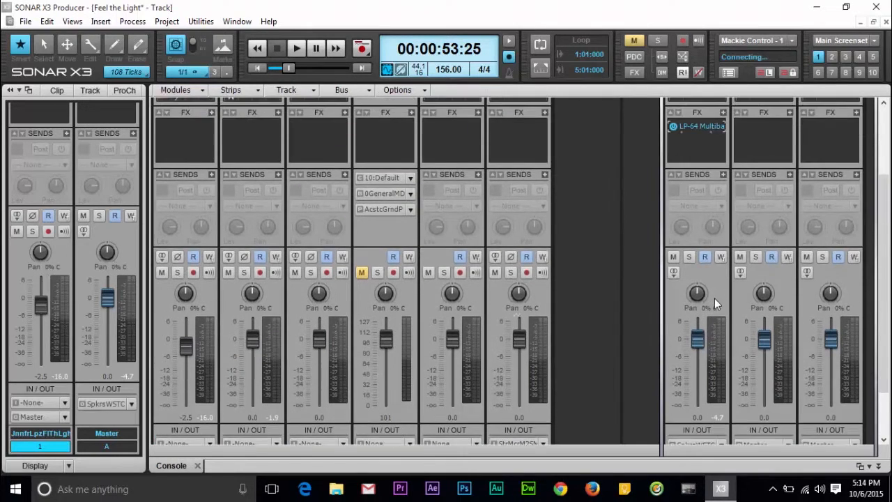
{"action": "scroll", "coordinate": [711, 297], "scroll_direction": "up", "scroll_amount": 2}
{"action": "scroll", "coordinate": [673, 282], "scroll_direction": "down", "scroll_amount": 4}
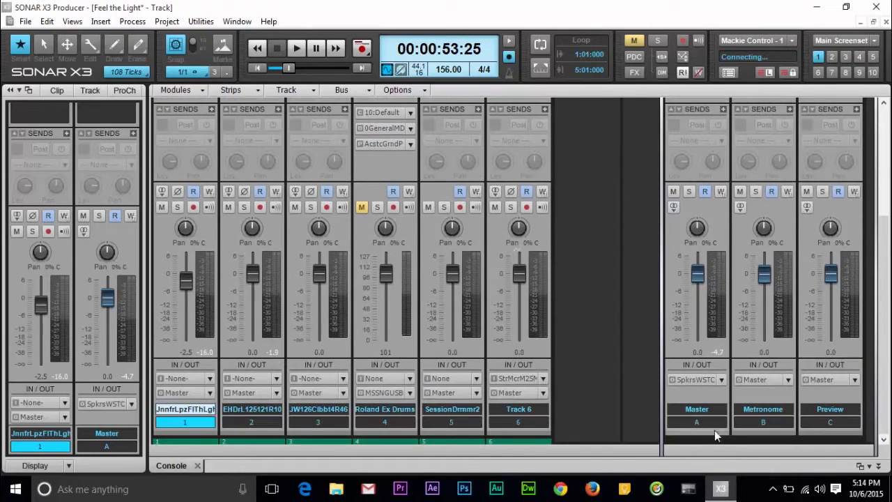
{"action": "scroll", "coordinate": [644, 223], "scroll_direction": "up", "scroll_amount": 5}
{"action": "left_click", "coordinate": [724, 151]}
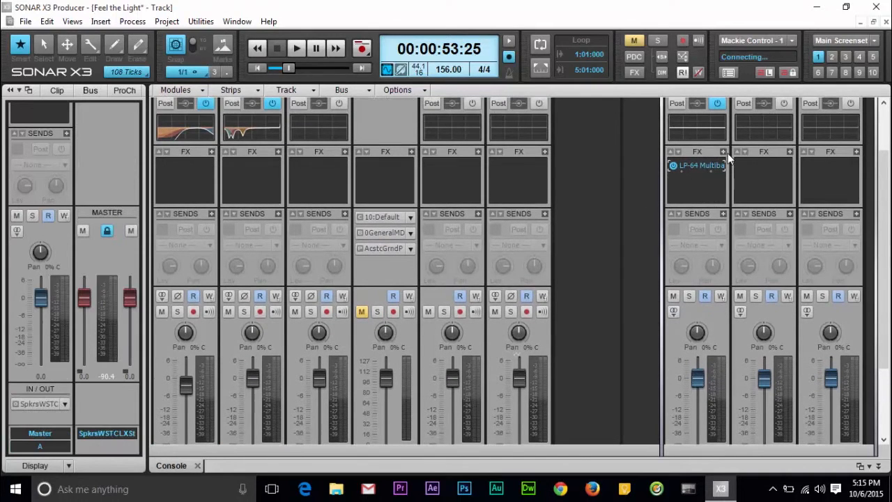
{"action": "left_click", "coordinate": [723, 154]}
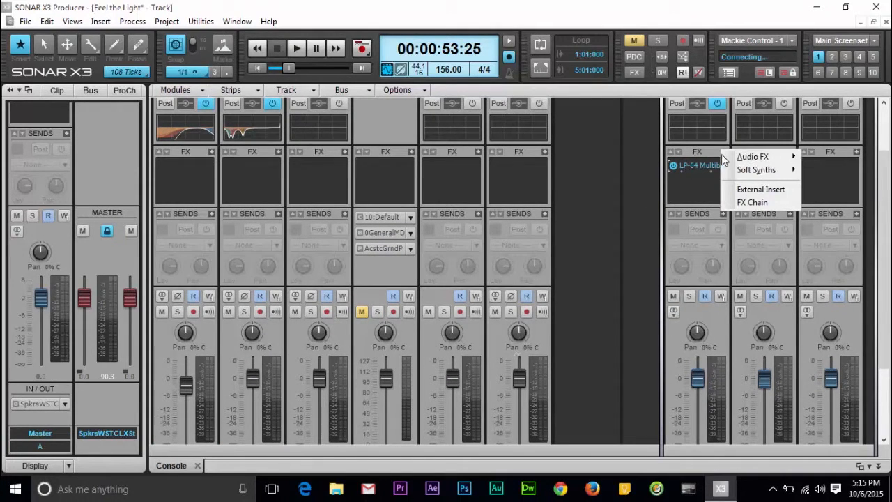
{"action": "mouse_move", "coordinate": [727, 162]}
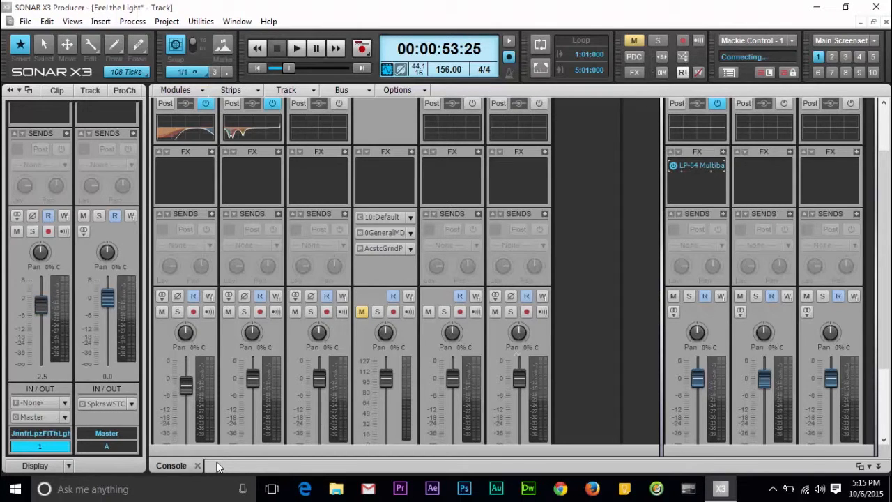
{"action": "key", "text": "space"}
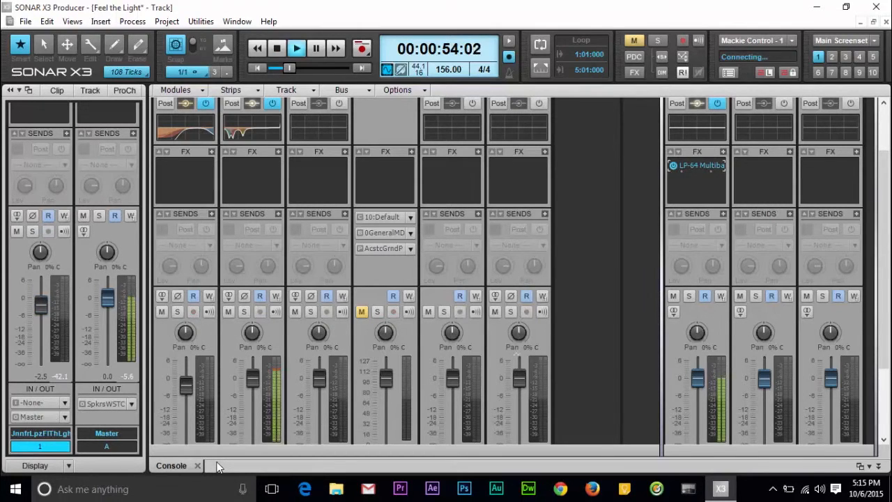
Insert the PPMulator3 plug-in in the Master bus's FX bin and move its window to the middle of the console.
{"action": "right_click", "coordinate": [721, 151]}
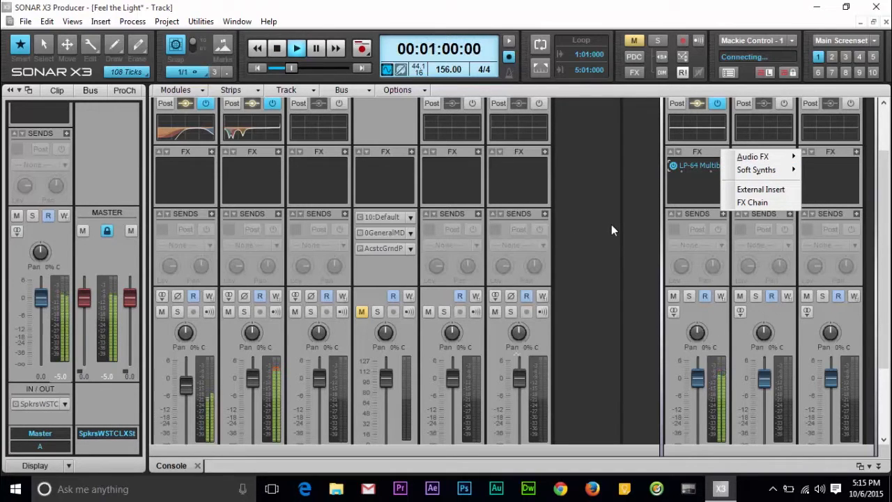
{"action": "mouse_move", "coordinate": [763, 159]}
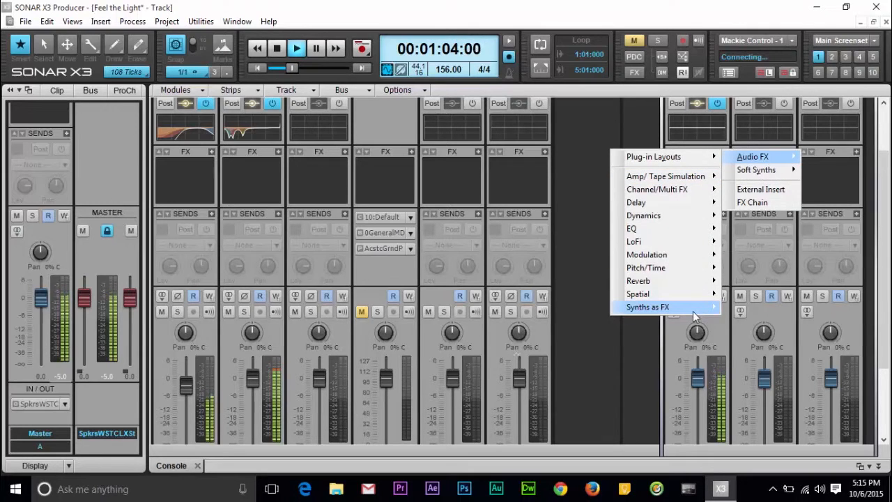
{"action": "mouse_move", "coordinate": [693, 311]}
{"action": "left_click", "coordinate": [740, 339]}
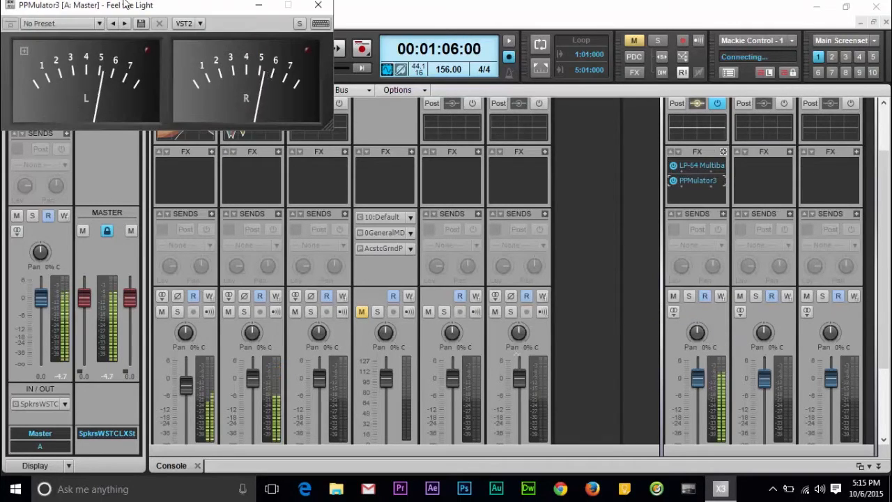
{"action": "left_click_drag", "start_coordinate": [173, 3], "coordinate": [306, 139]}
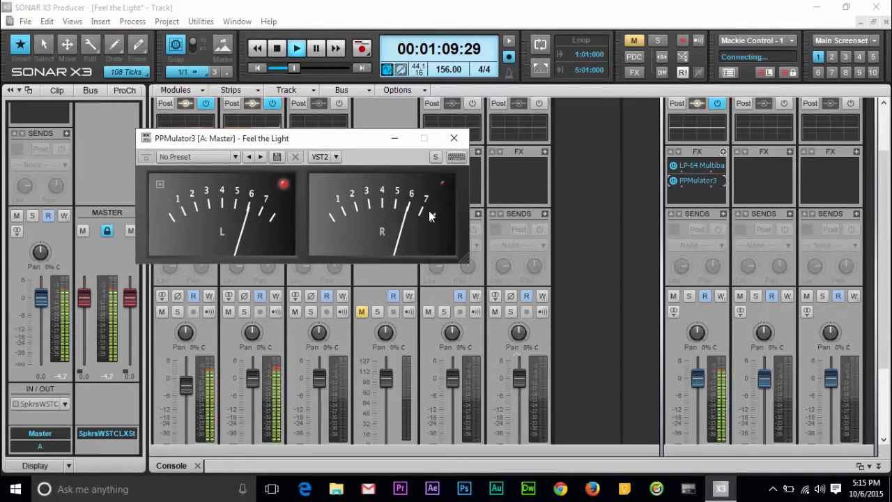
Open the plug-in's preferences, move them clear of the meter and choose another meter type after checking the display settings.
{"action": "right_click", "coordinate": [354, 213]}
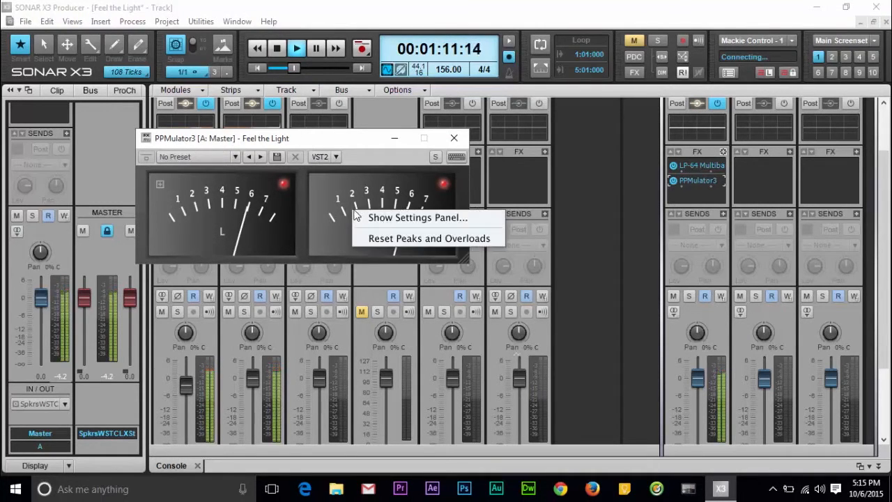
{"action": "left_click", "coordinate": [392, 217]}
{"action": "left_click_drag", "start_coordinate": [458, 40], "coordinate": [616, 52]}
{"action": "left_click", "coordinate": [478, 86]}
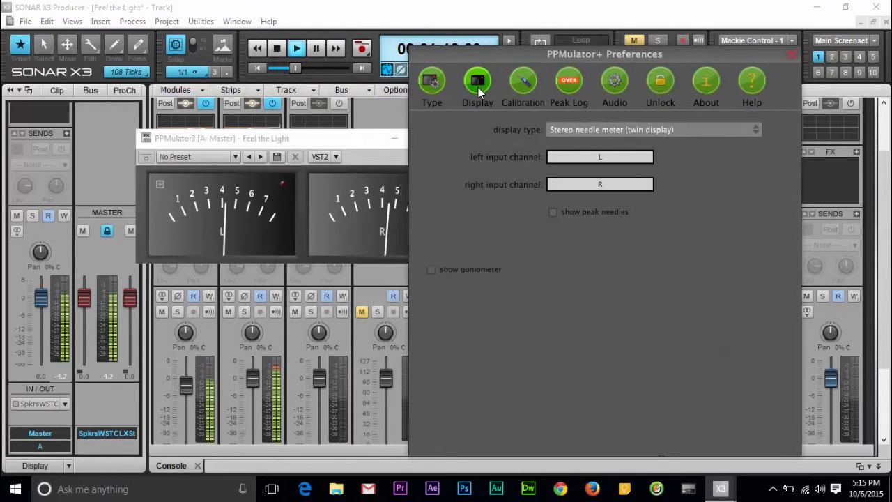
{"action": "left_click", "coordinate": [436, 81]}
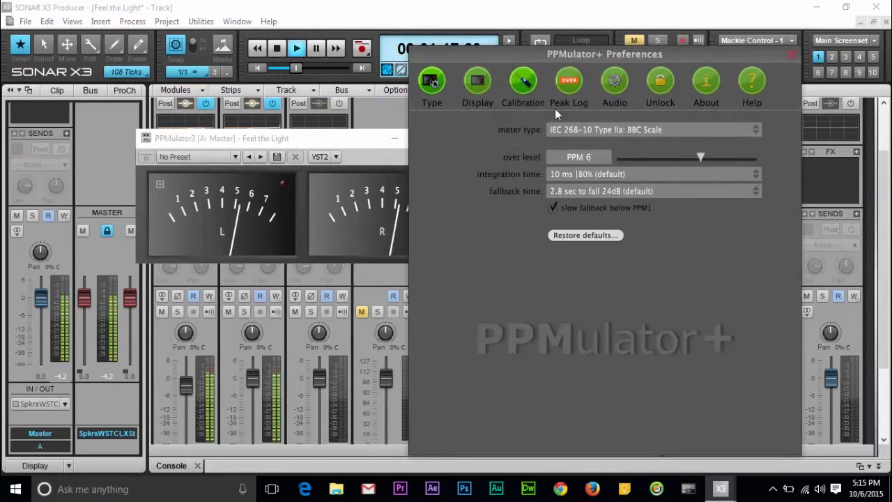
{"action": "left_click", "coordinate": [558, 129]}
{"action": "left_click", "coordinate": [558, 161]}
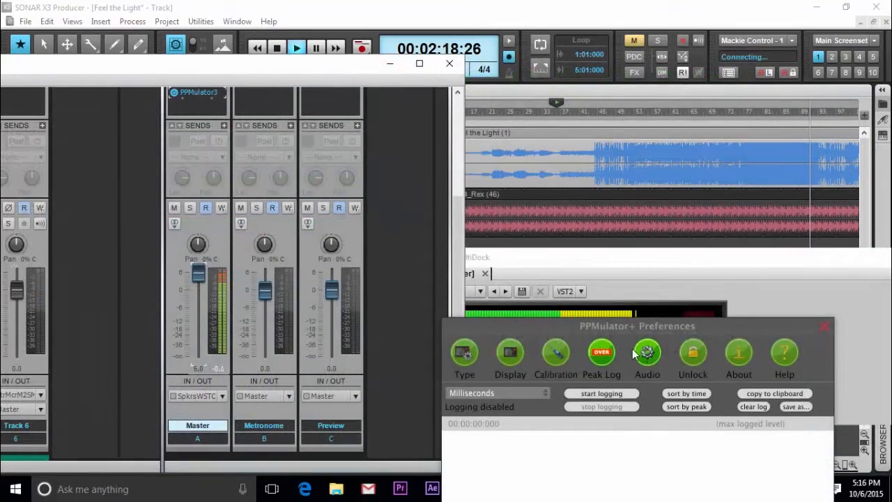
Move the preferences up to start peak logging and lower the Master bus fader.
{"action": "left_click_drag", "start_coordinate": [629, 325], "coordinate": [647, 280]}
{"action": "left_click", "coordinate": [620, 349]}
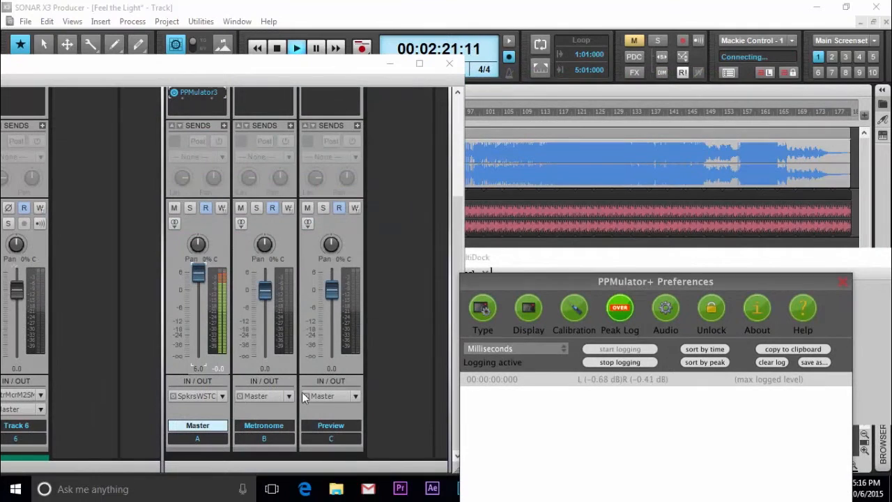
{"action": "left_click", "coordinate": [200, 277]}
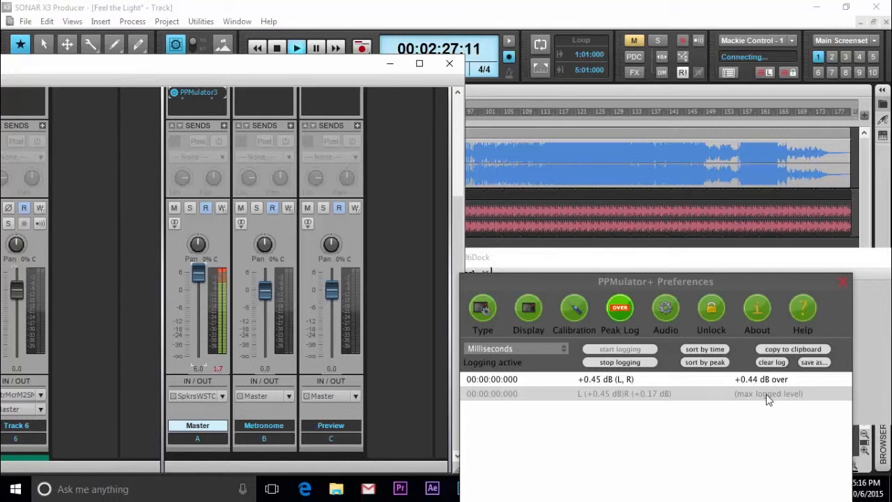
{"action": "left_click_drag", "start_coordinate": [203, 267], "coordinate": [203, 285]}
{"action": "left_click", "coordinate": [752, 276]}
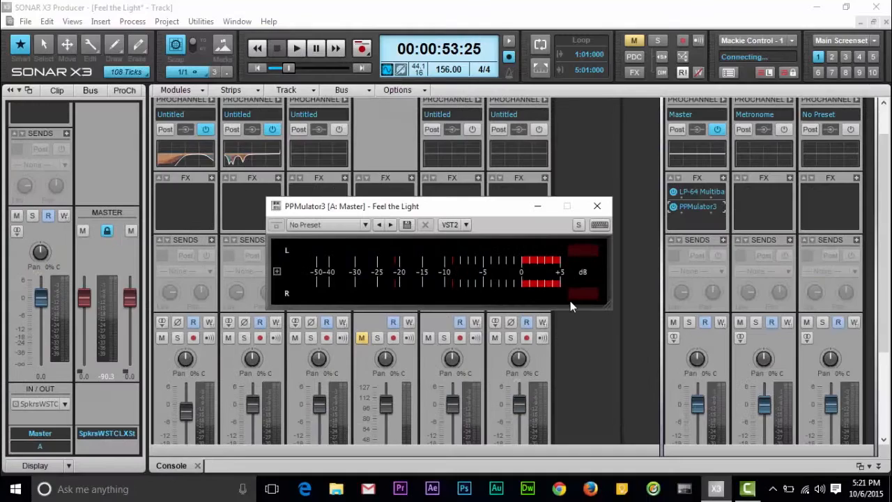